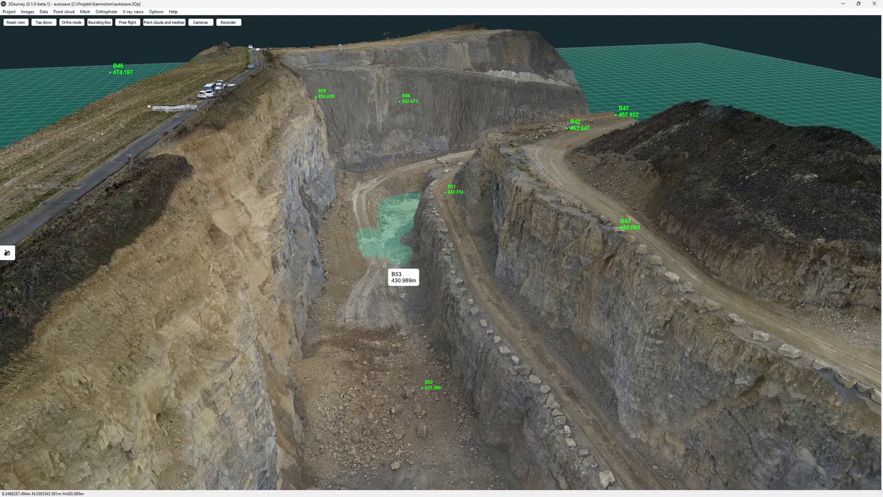
- Examine the perpendicular plane on the quarry model at the heights of survey points B52, B51 and B43
left_click(417, 389)
left_click(423, 388)
left_click(426, 351)
left_click(514, 325)
left_click(446, 192)
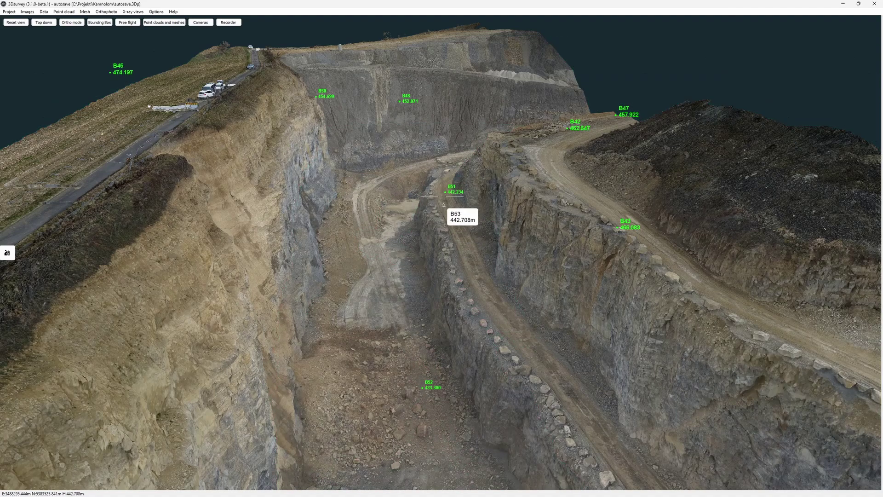
left_click(445, 192)
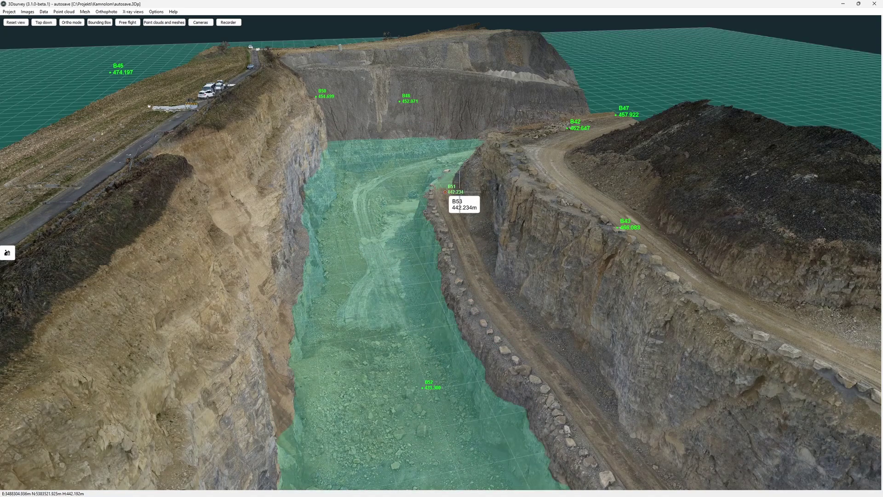
left_click(445, 192)
left_click(560, 174)
left_click(563, 179)
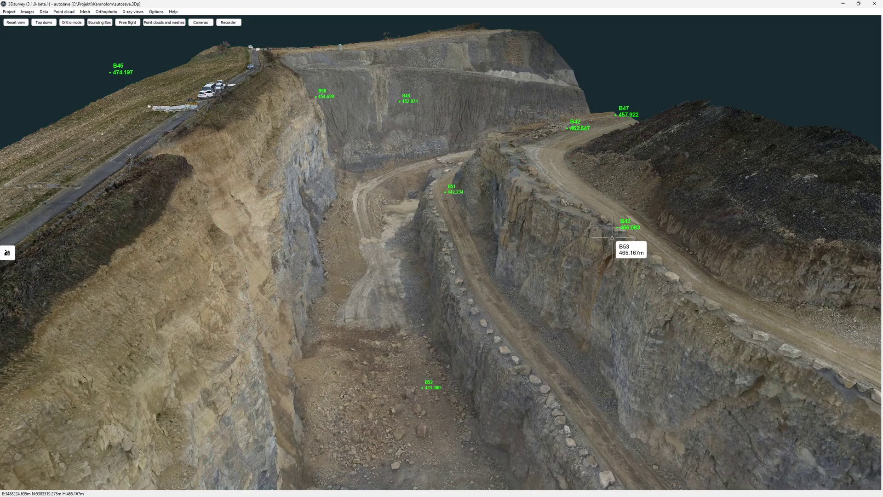
left_click(617, 227)
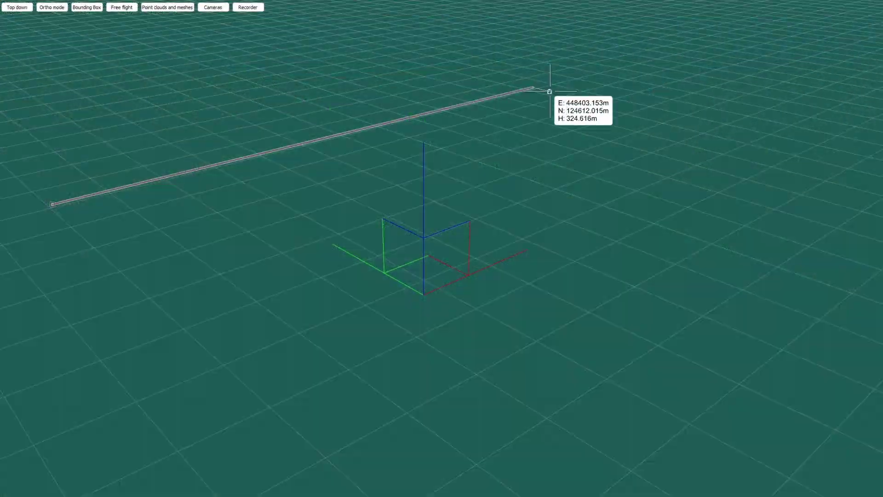
- Draw a closed twelve-vertex polyline around the axes on the horizontal grid plane, ending at its start vertex
left_click(534, 88)
left_click(863, 166)
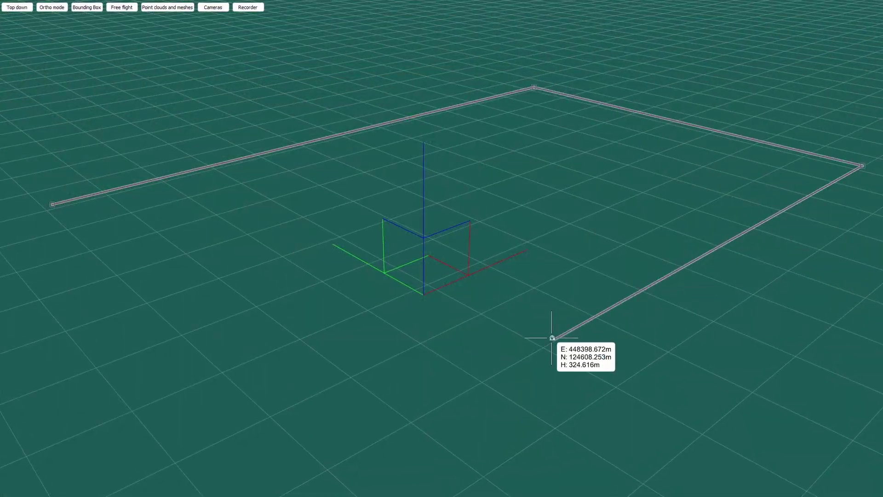
left_click(554, 339)
left_click(430, 274)
left_click(575, 213)
left_click(445, 164)
left_click(273, 216)
left_click(442, 313)
left_click(336, 362)
left_click(173, 243)
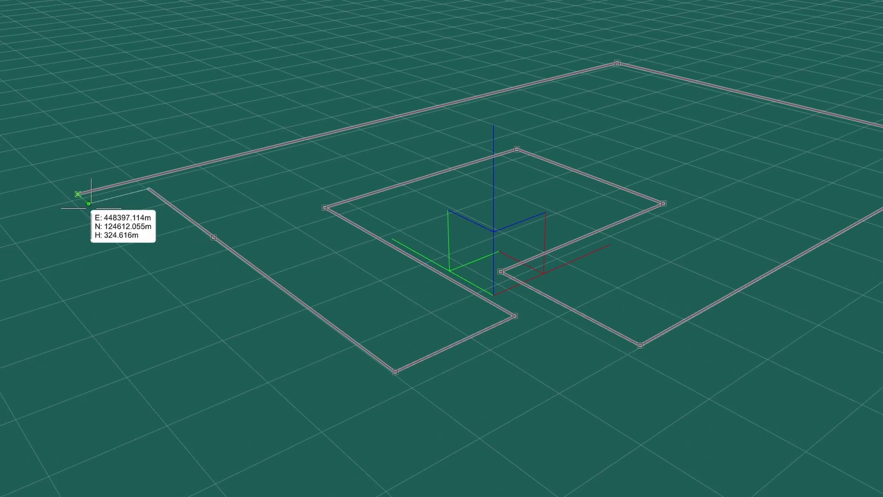
left_click(138, 252)
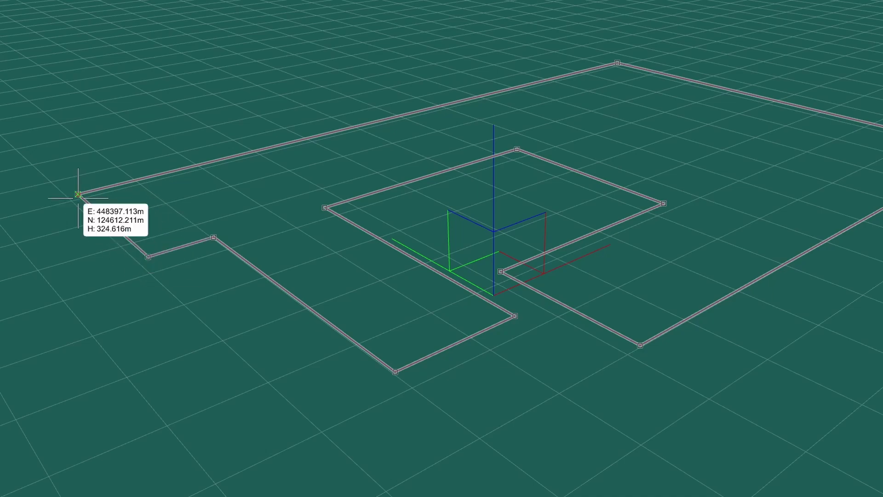
left_click(79, 195)
- Define a custom plane from three widely spaced points on the sports pitch surface and confirm it
left_click_drag(599, 163, 382, 239)
scroll(483, 265, "down", 2)
right_click_drag(382, 238, 296, 111)
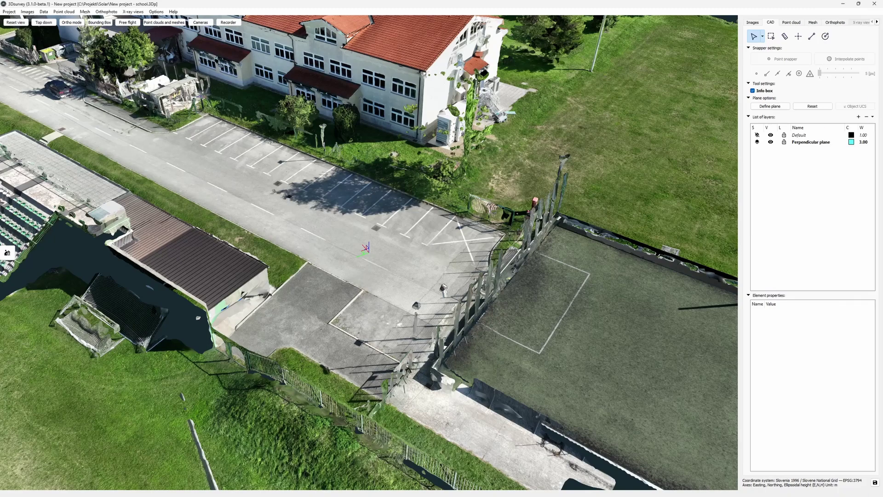
double_click(588, 313)
left_click_drag(453, 313, 344, 319)
scroll(344, 318, "up", 2)
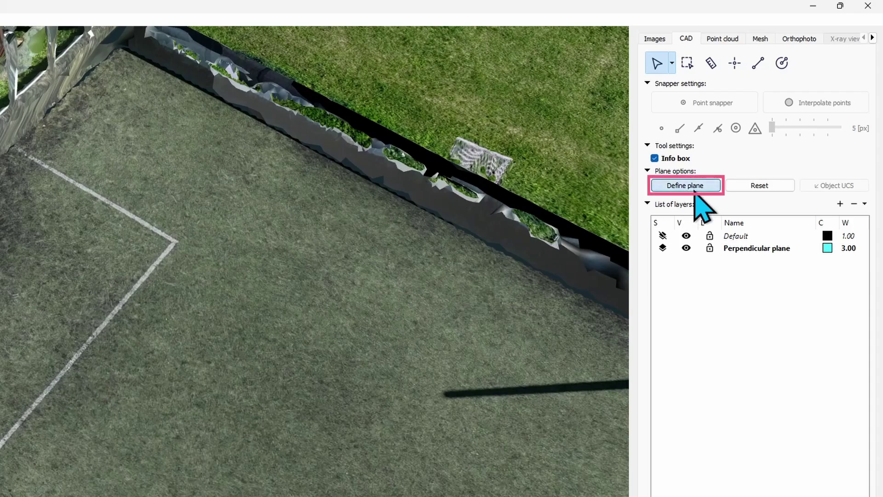
left_click(695, 186)
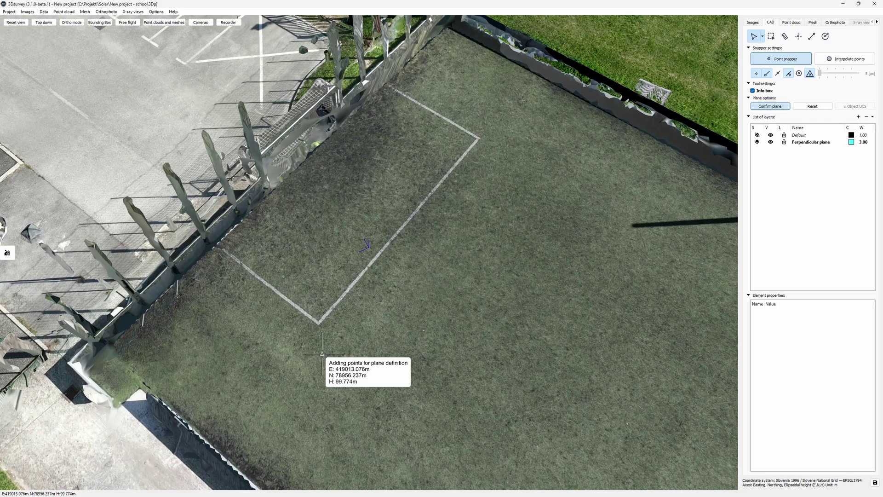
left_click(247, 338)
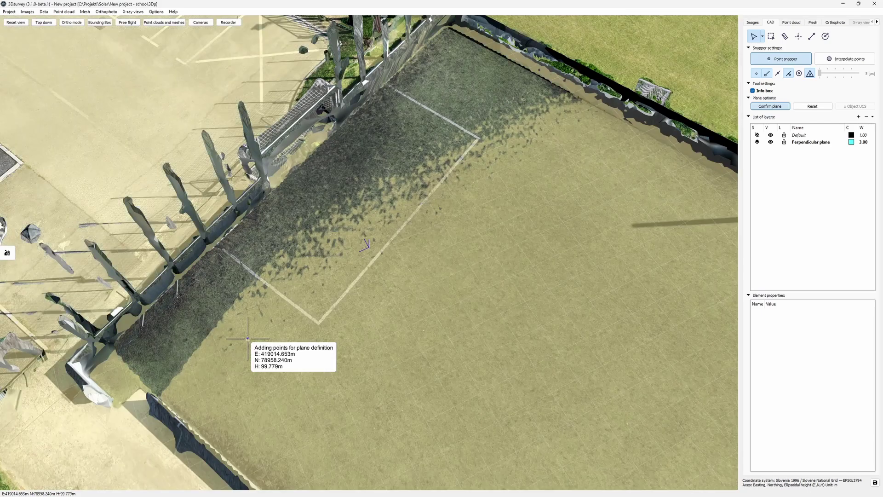
left_click(610, 183)
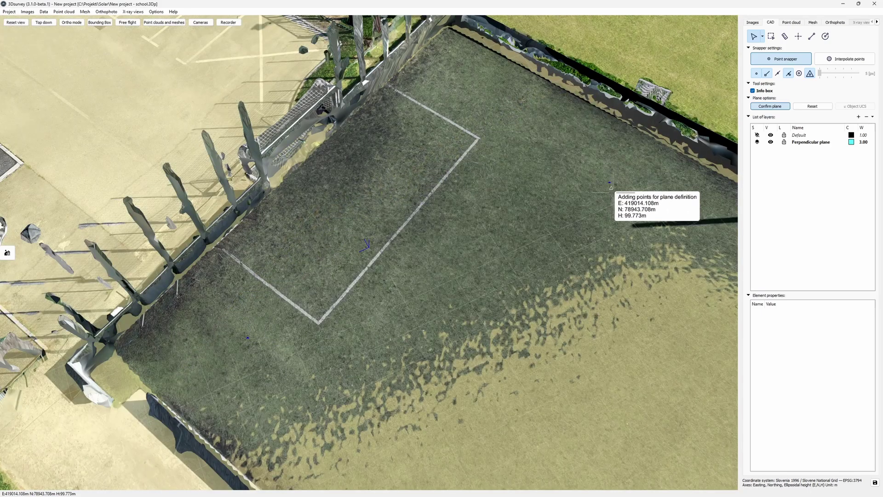
left_click(652, 336)
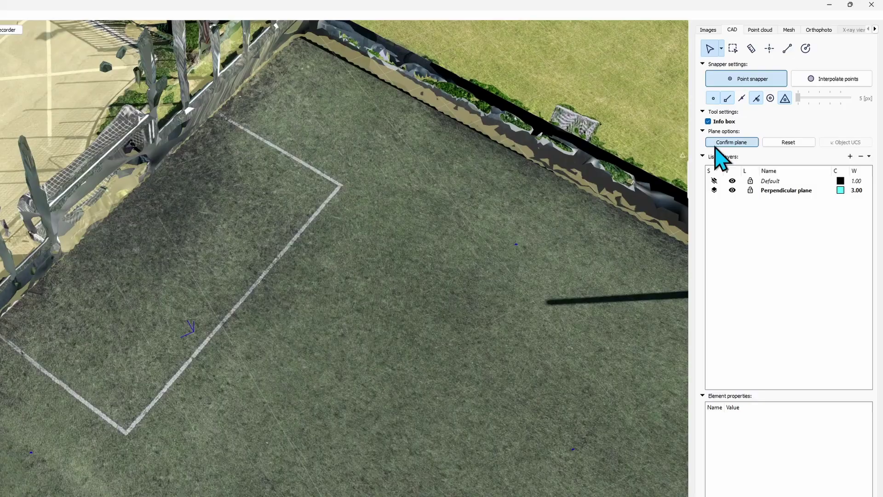
left_click(730, 142)
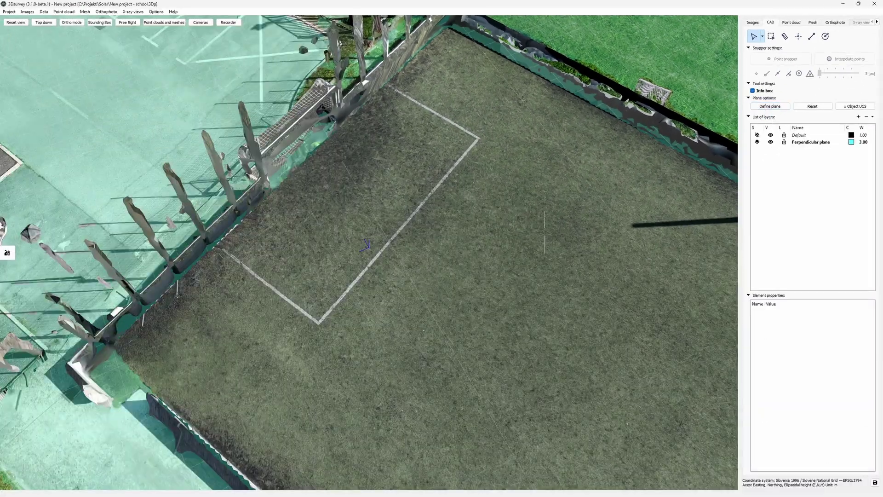
- Draw a polyline on the Perpendicular plane layer along the pitch marking from the fence to the box corner, and switch on Object UCS
scroll(545, 232, "down", 3)
mouse_move(493, 302)
left_mouse_down()
mouse_move(497, 243)
mouse_move(494, 313)
left_mouse_up()
scroll(494, 313, "up", 6)
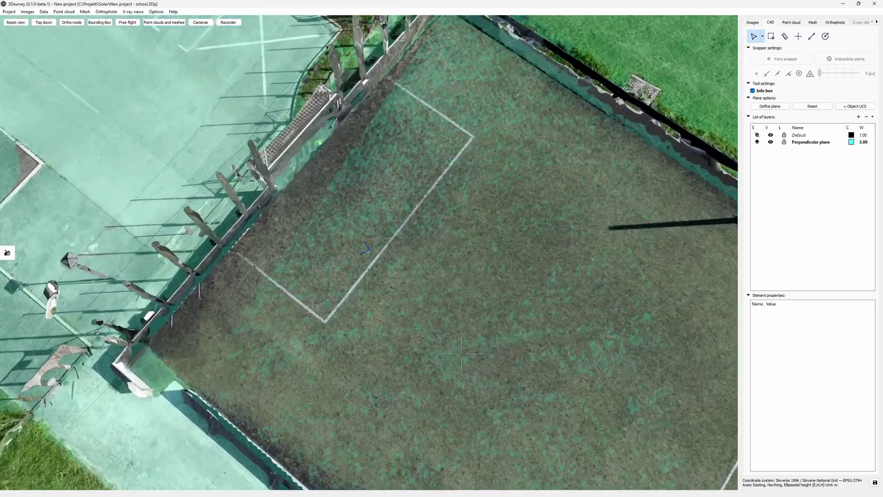
scroll(460, 361, "down", 1)
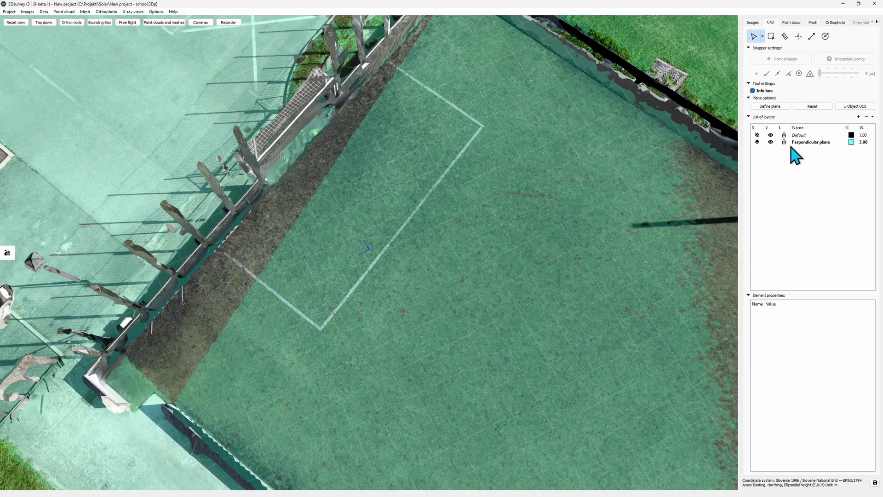
left_click(812, 36)
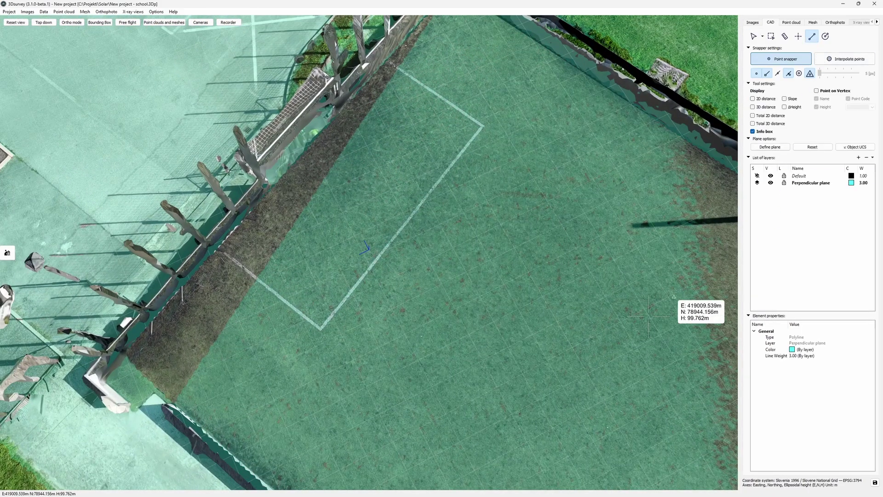
left_click(225, 254)
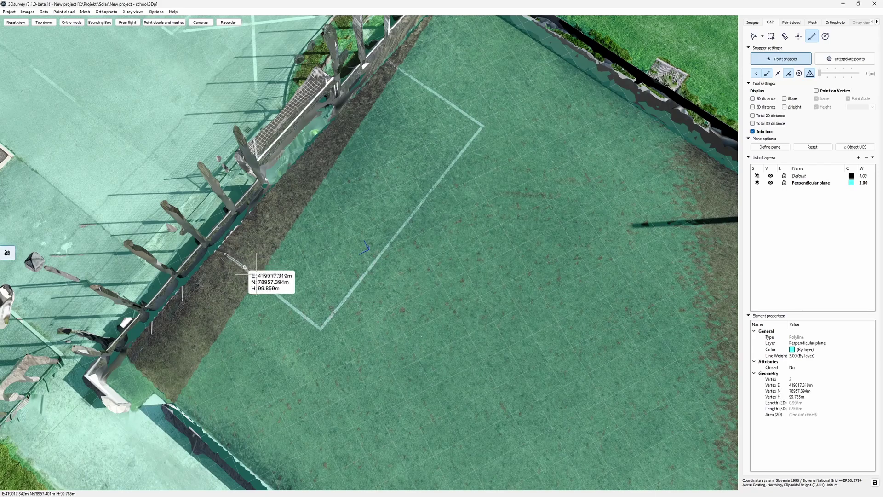
left_click(321, 330)
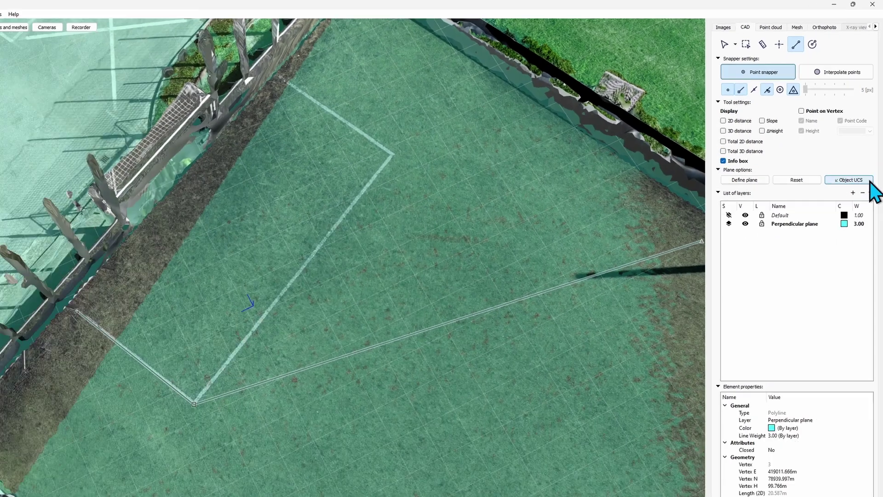
left_click(864, 258)
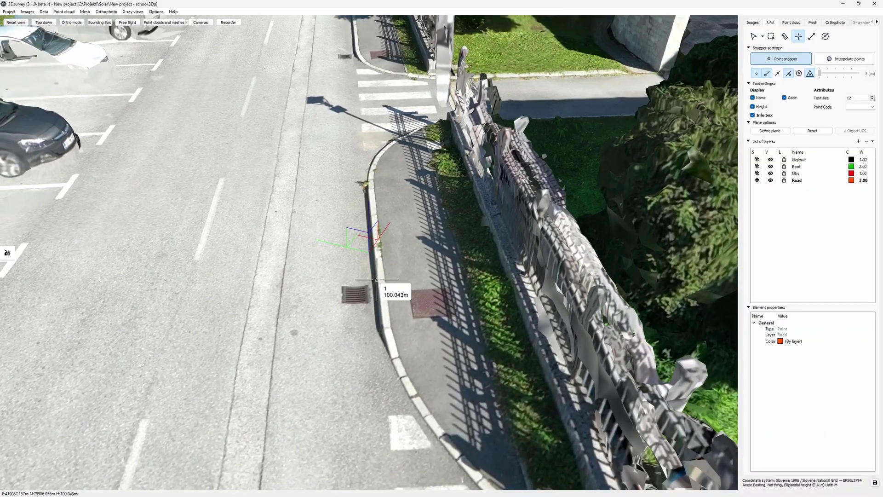
- Place a point on the Road layer at the foot of the kerb near the drain grate, using the perpendicular plane at road height
scroll(359, 285, "up", 5)
left_click_drag(353, 287, 348, 242)
middle_click_drag(348, 242, 349, 243)
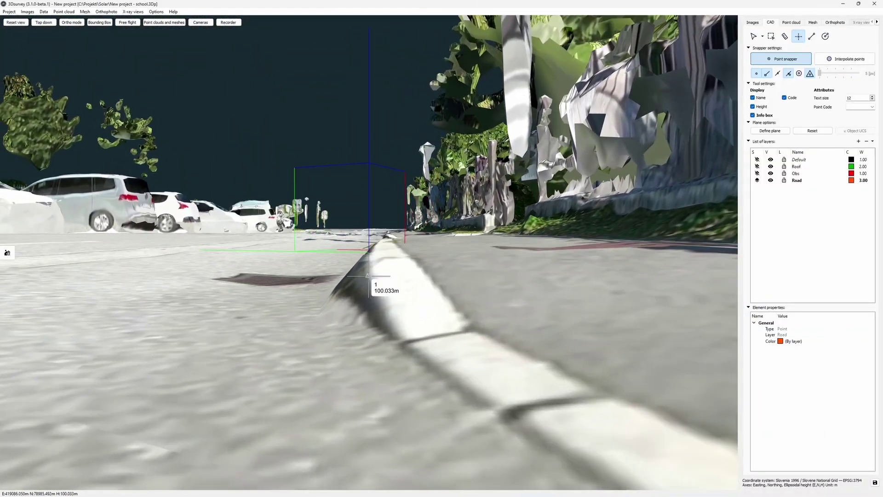
middle_click_drag(368, 276, 327, 256)
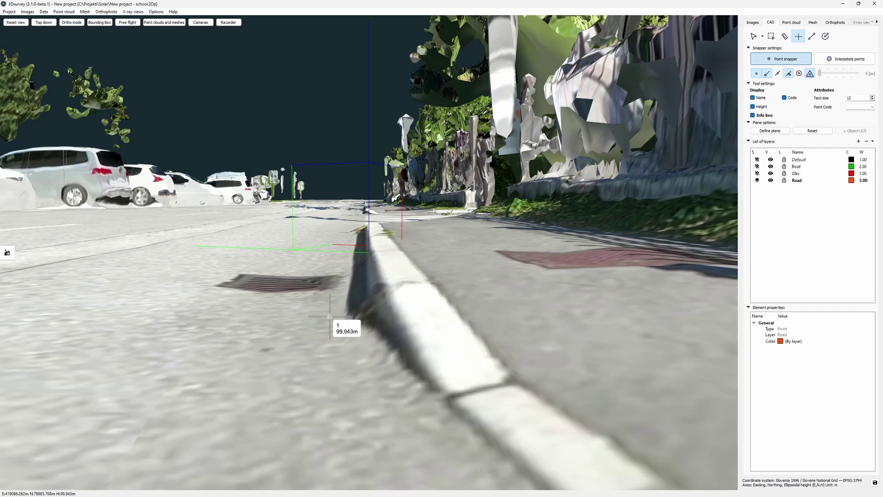
key("q")
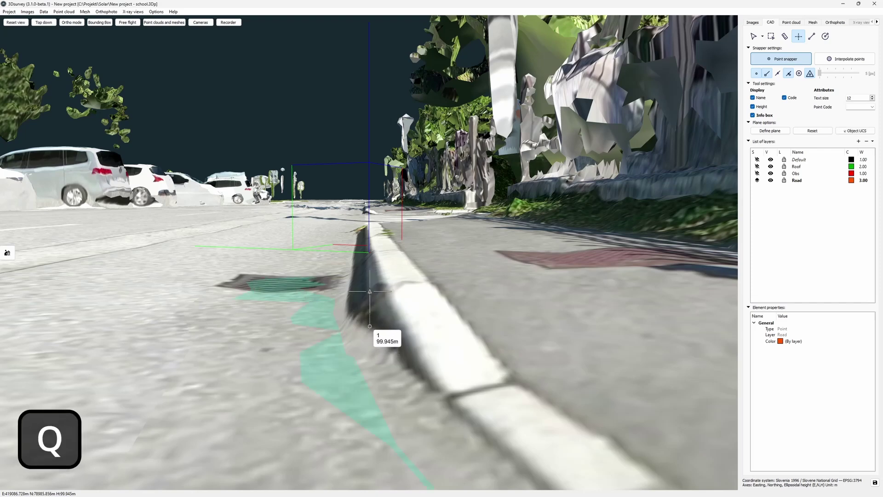
- In top-down view, place four more points along the kerb's foot past the drain grate, using the perpendicular plane at road height
scroll(396, 249, "up", 5)
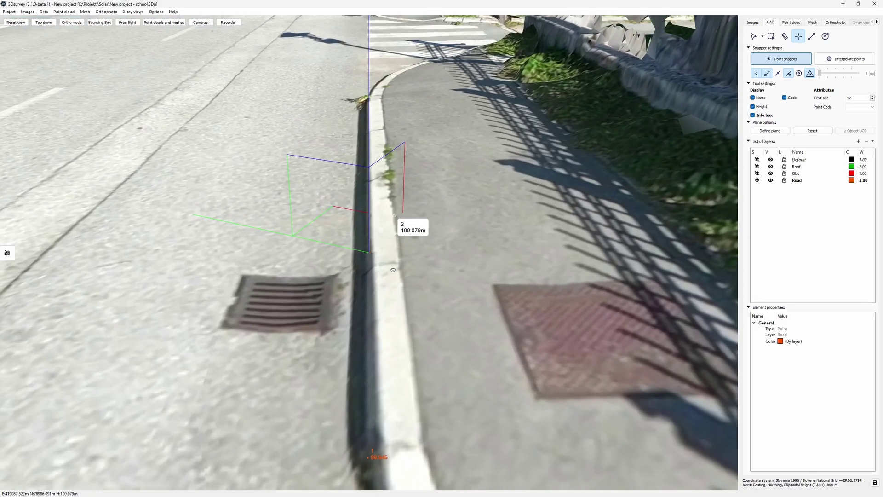
middle_click_drag(393, 271, 394, 313)
left_click(44, 22)
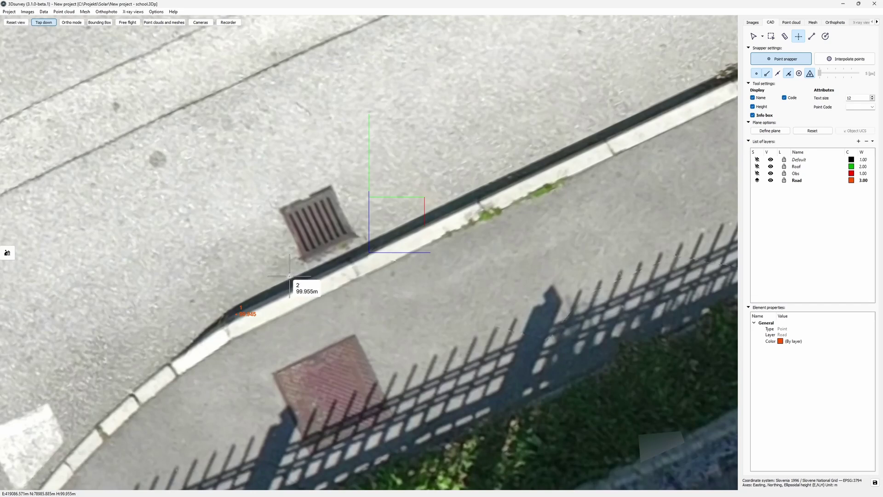
key("q")
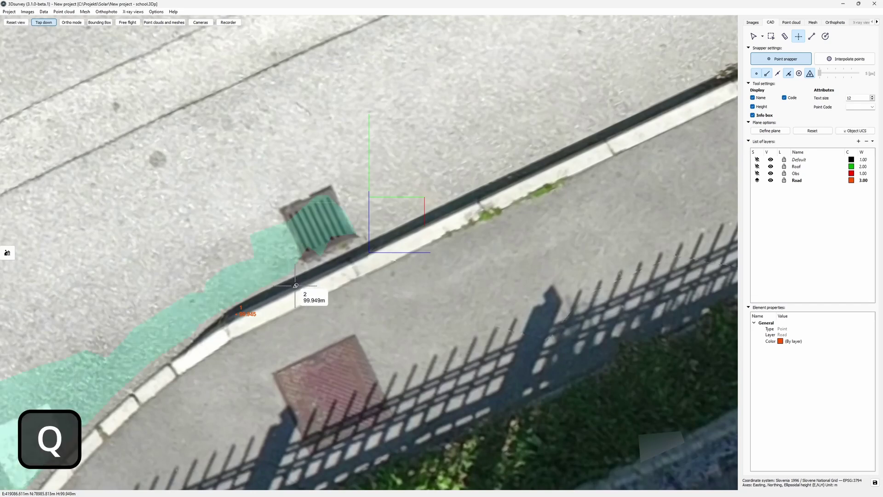
key("q")
left_click(391, 240)
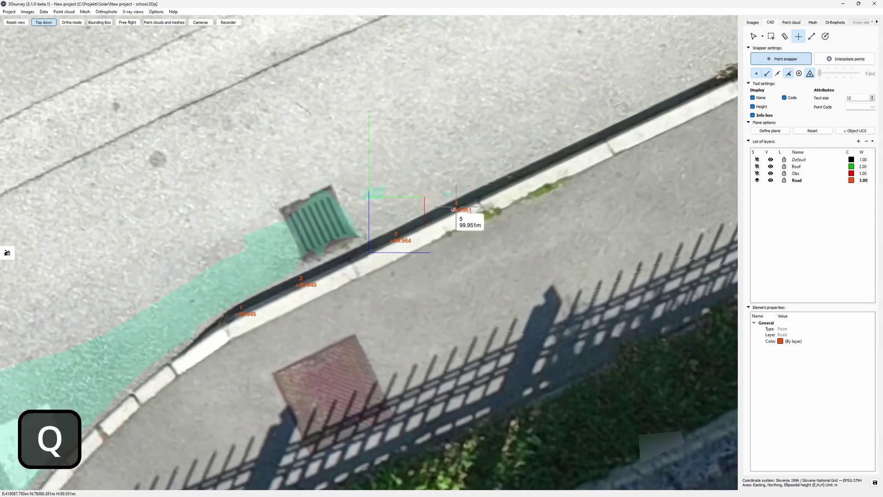
key("q")
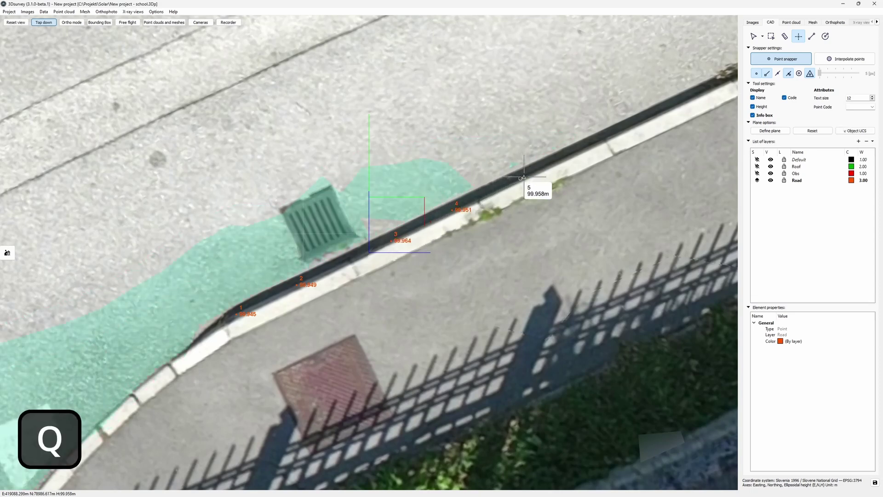
left_click(522, 177)
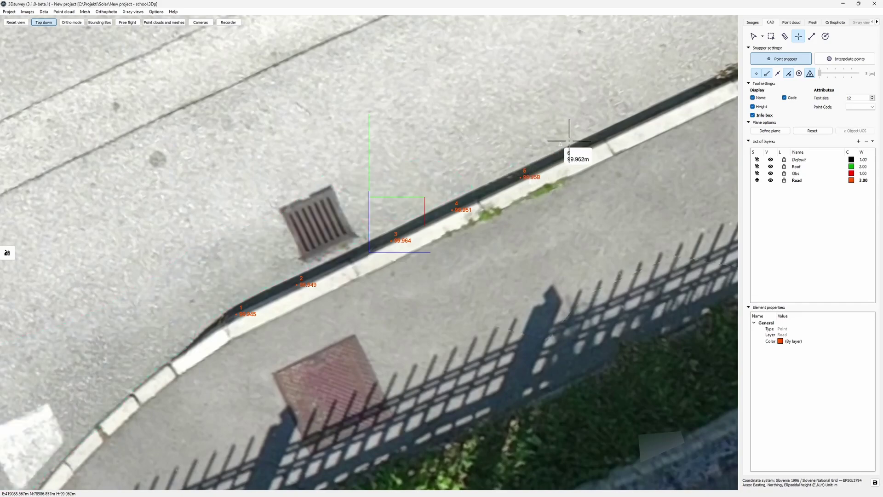
- Continue the Road layer points along the kerb's foot with four more, past the weeds to the start of the curve
key("q")
left_click(615, 133)
middle_click_drag(639, 133, 326, 256)
key("q")
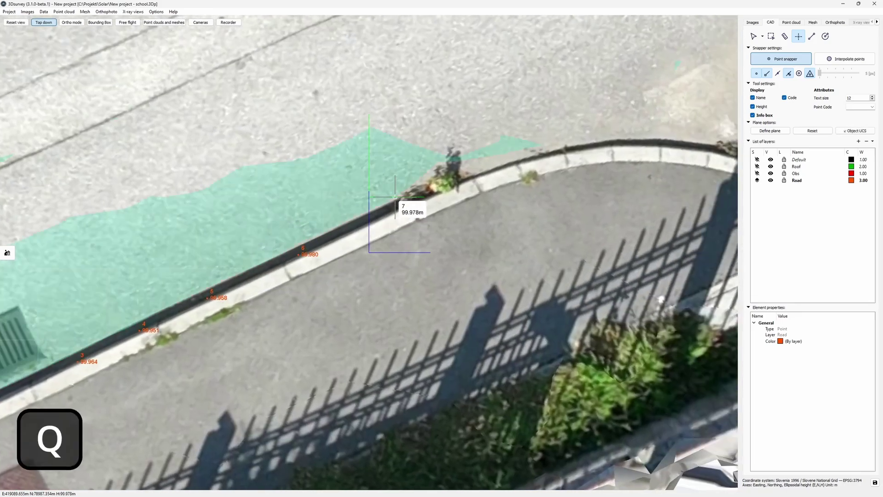
key("q")
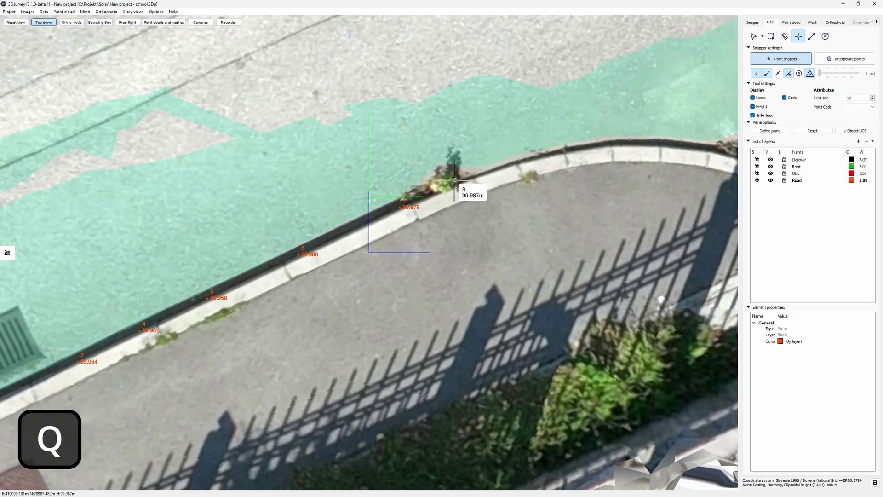
key("q")
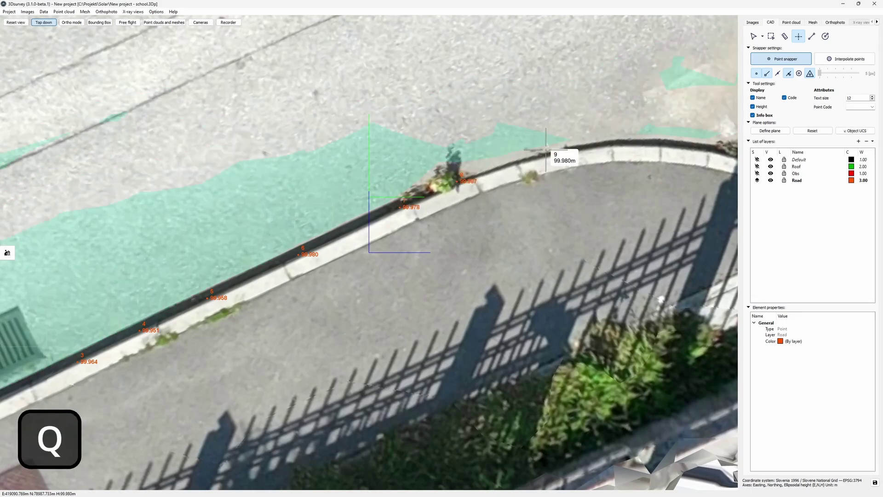
left_click_drag(546, 153, 420, 197)
left_click(44, 22)
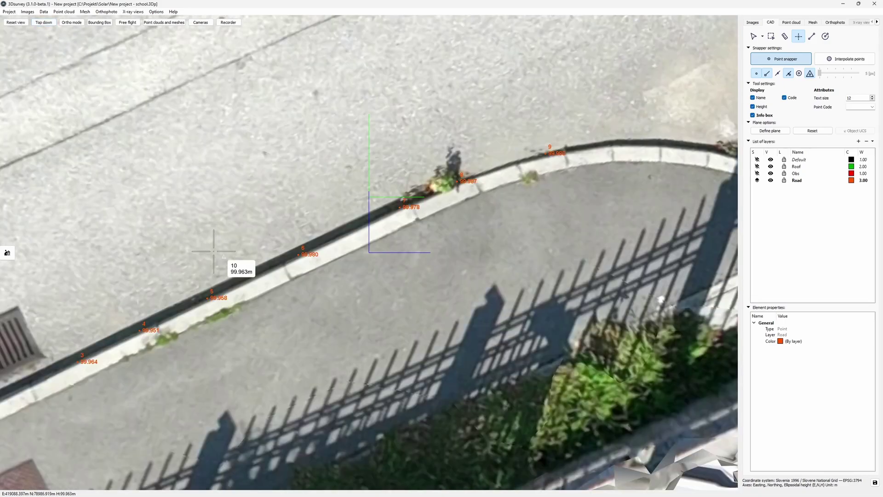
left_click_drag(210, 251, 61, 160)
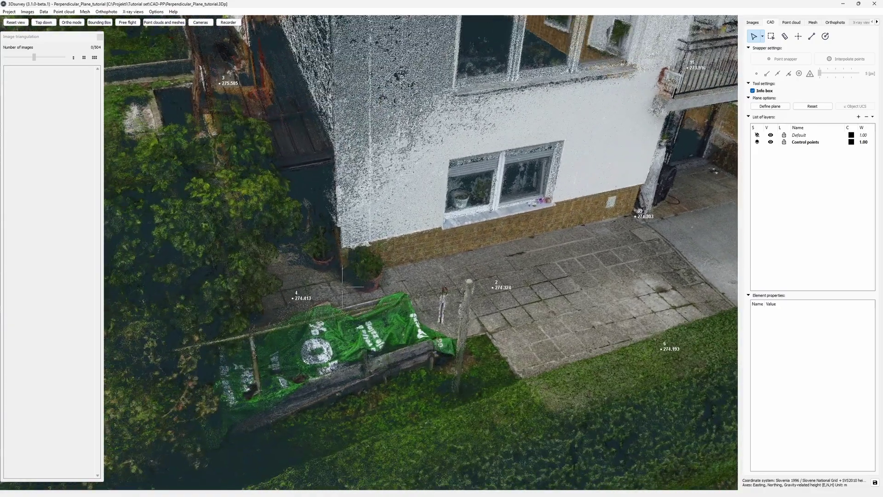
- Start a polyline on the Lines layer and set the perpendicular plane at ground height beside the potted plants at the house corner
left_click(812, 36)
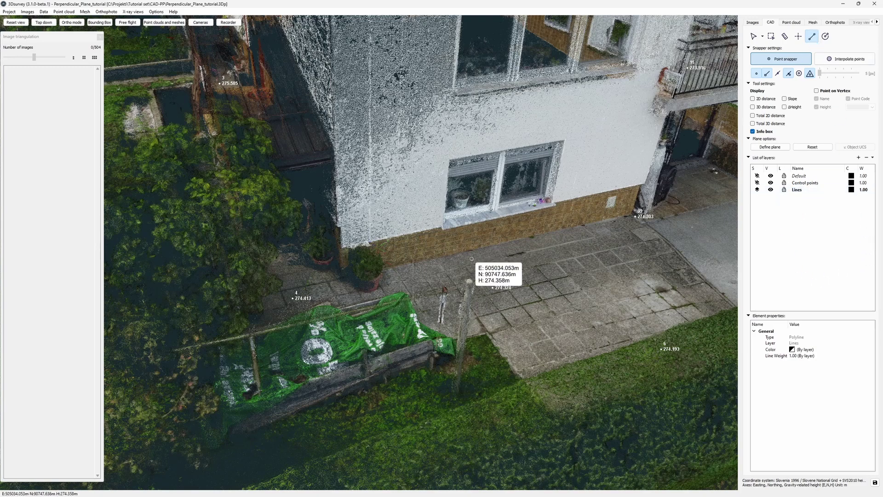
scroll(363, 354, "up", 3)
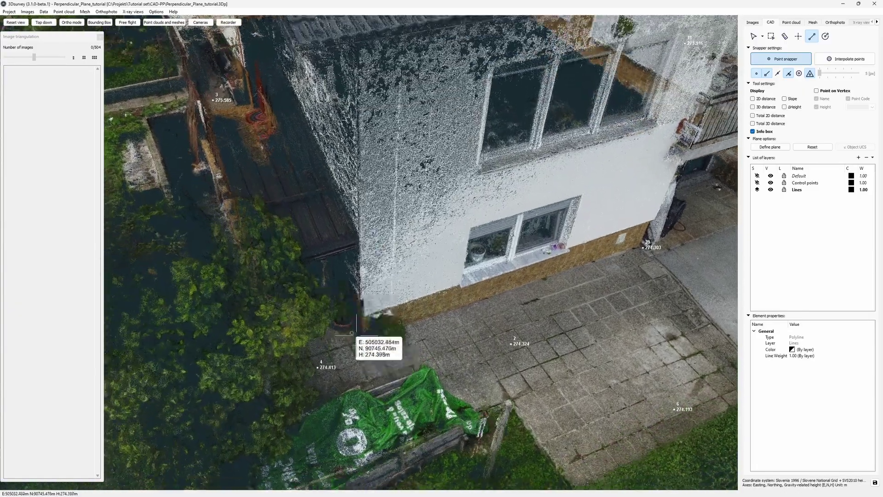
scroll(363, 354, "up", 2)
scroll(363, 354, "up", 1)
left_click_drag(371, 296, 343, 307)
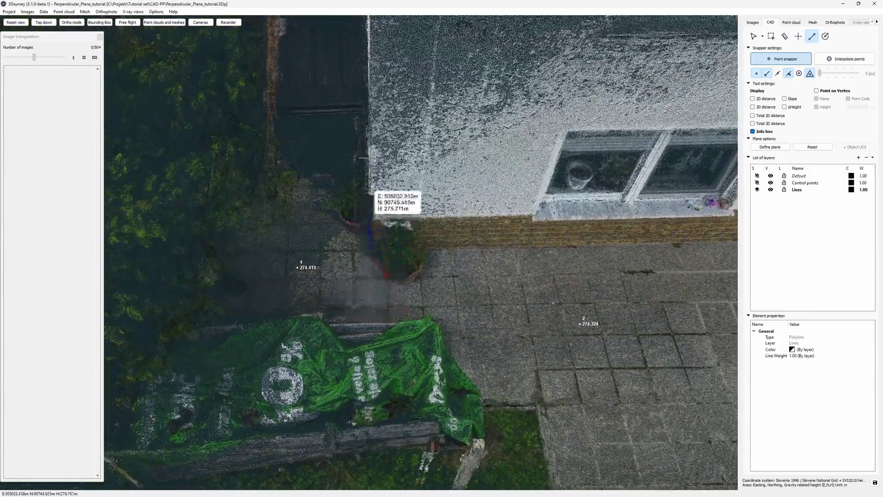
left_click_drag(380, 154, 396, 192)
left_click_drag(384, 230, 362, 260)
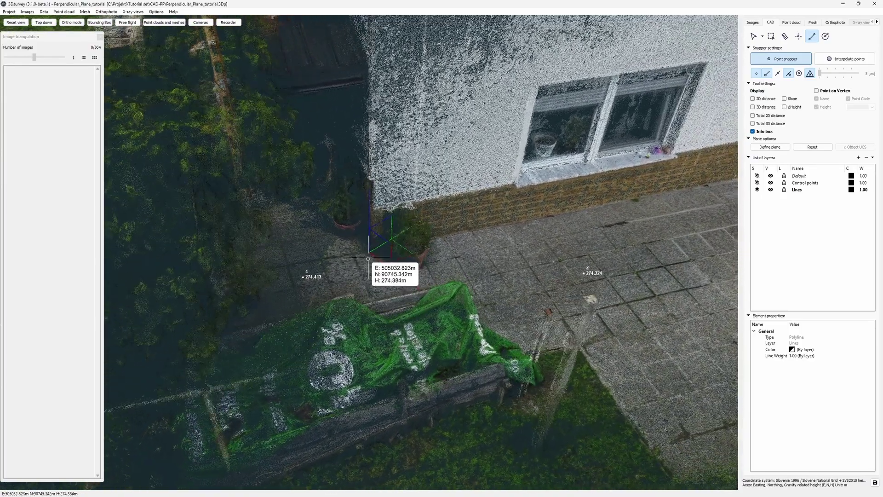
key("q")
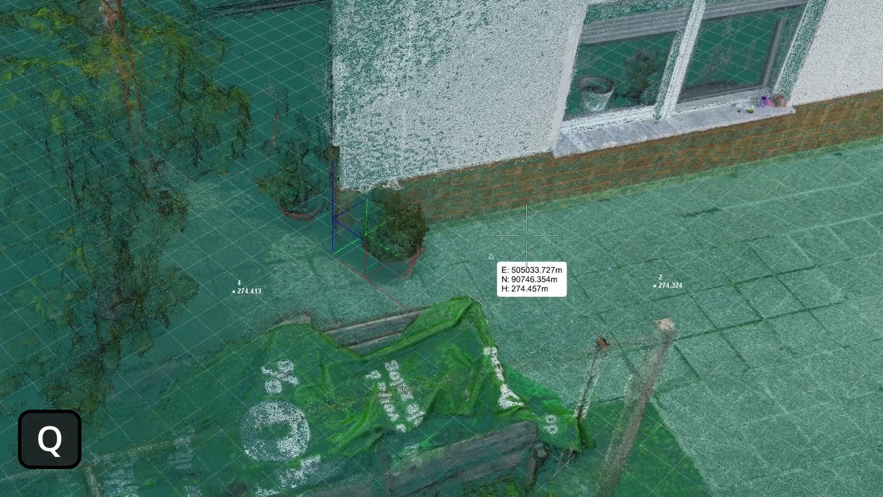
- Draw the polyline along the foot of the brick-based wall, from the corner behind the potted plant to point 39
left_click_drag(548, 266, 433, 261)
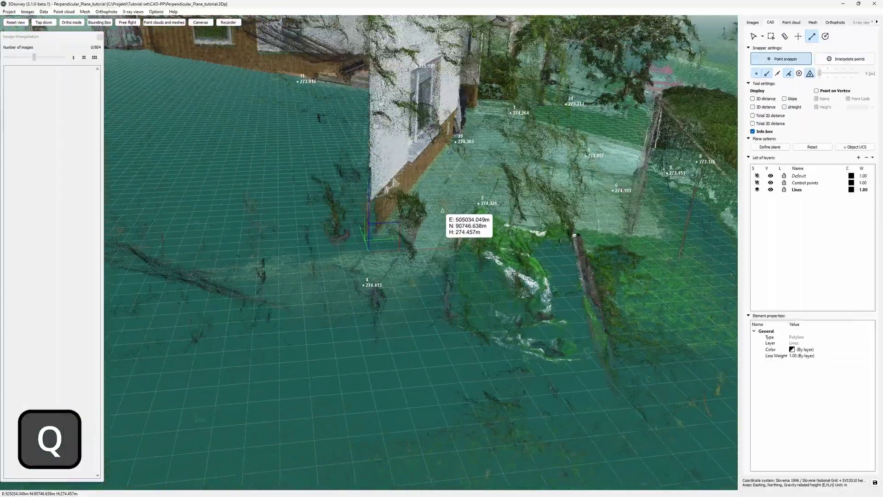
left_click_drag(443, 356, 490, 278)
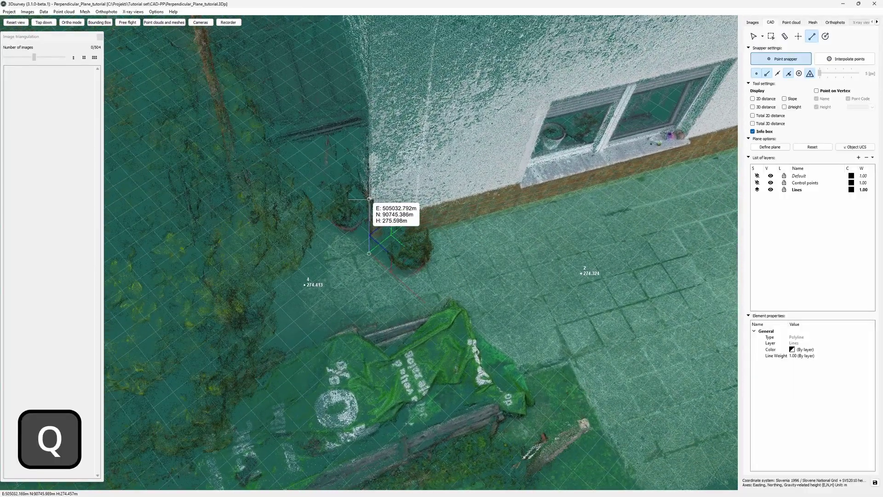
left_click(414, 275)
mouse_move(422, 270)
left_mouse_down()
mouse_move(386, 275)
mouse_move(393, 285)
mouse_move(418, 273)
left_mouse_up()
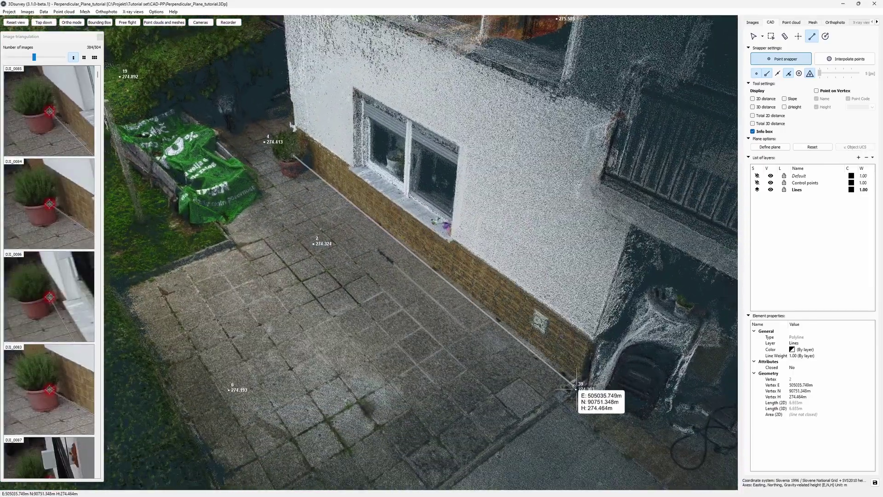
left_click_drag(551, 382, 556, 380)
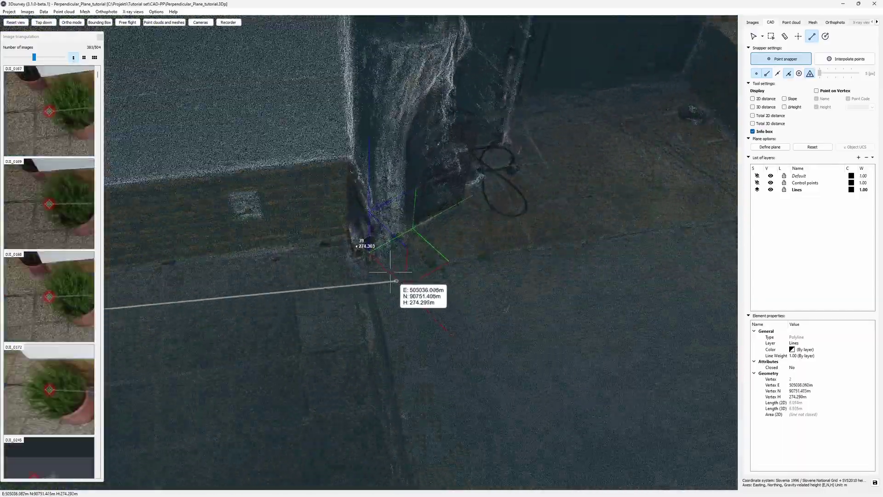
mouse_move(378, 269)
left_mouse_down()
mouse_move(343, 266)
mouse_move(457, 259)
mouse_move(422, 281)
mouse_move(391, 262)
left_mouse_up()
- Lower the top of the bounding box to the balcony slab's height so the upper part of the houses is cut off
scroll(345, 265, "down", 2)
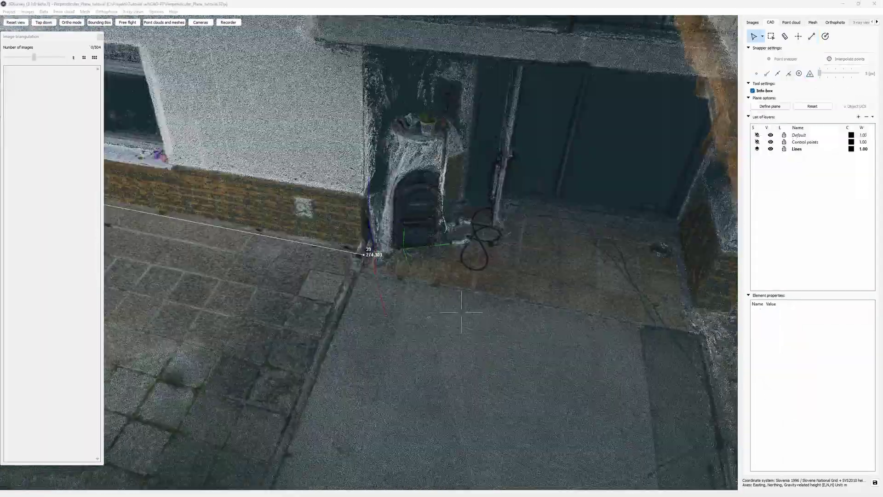
scroll(454, 47, "down", 7)
left_click(105, 23)
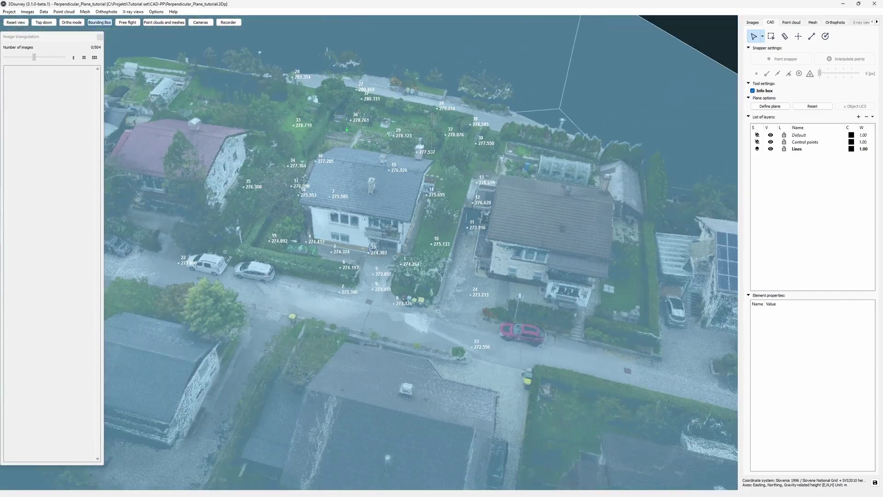
left_click_drag(432, 133, 438, 205)
scroll(432, 208, "up", 6)
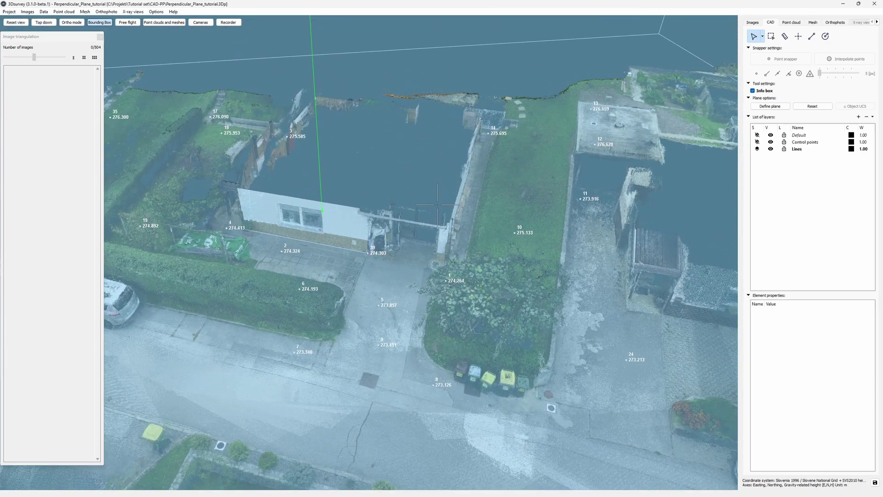
left_click(103, 25)
scroll(480, 249, "up", 10)
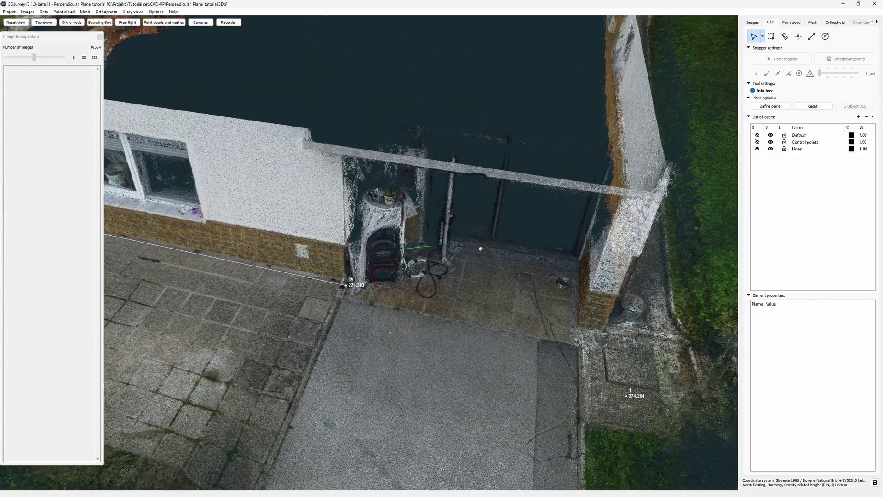
- In top-down ortho view, start a polyline from the wall near point 39 to the balcony's outer corner, projected onto a perpendicular plane at ground height
left_click_drag(480, 249, 496, 258)
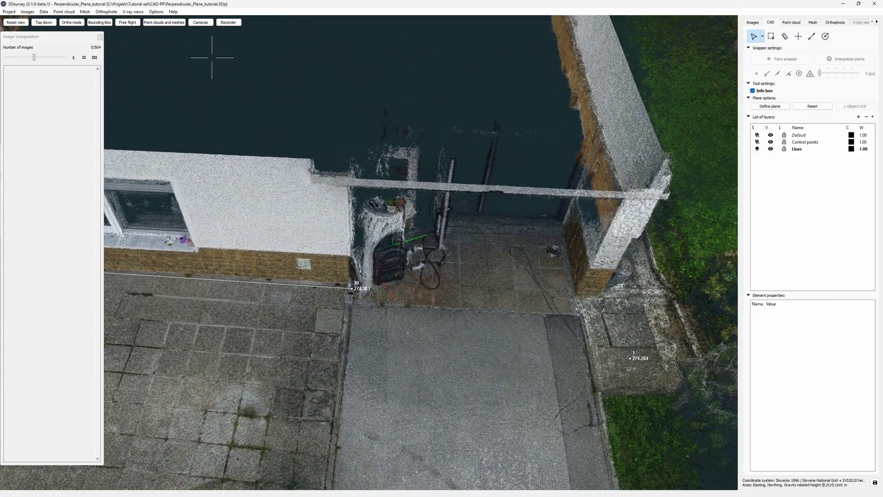
left_click(44, 22)
left_click(81, 25)
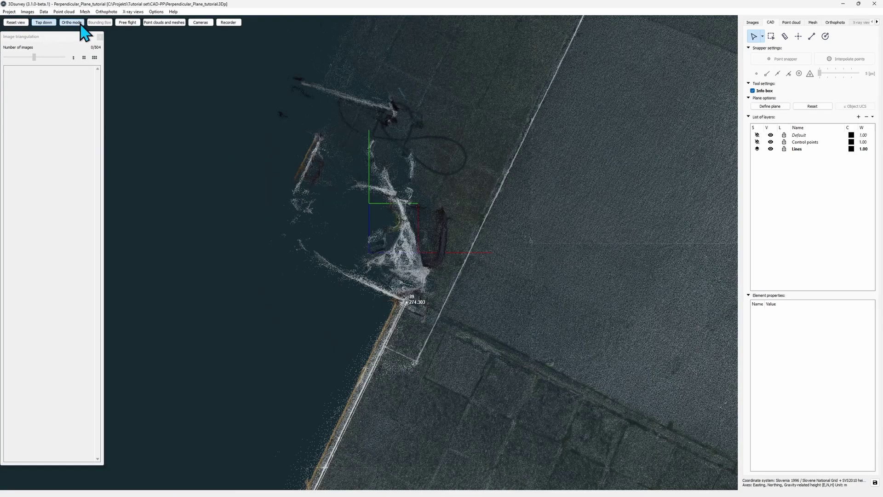
middle_click_drag(554, 232, 484, 259)
left_click(812, 38)
middle_click_drag(492, 380, 528, 286)
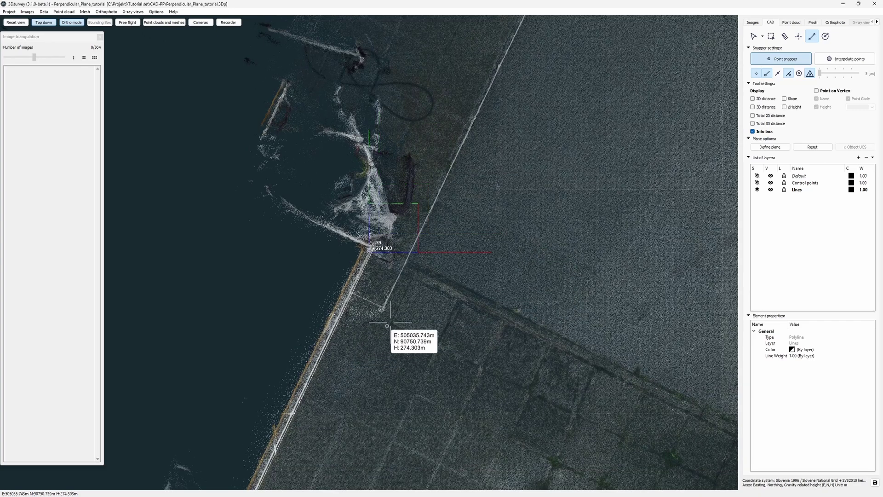
key("q")
left_click(352, 294)
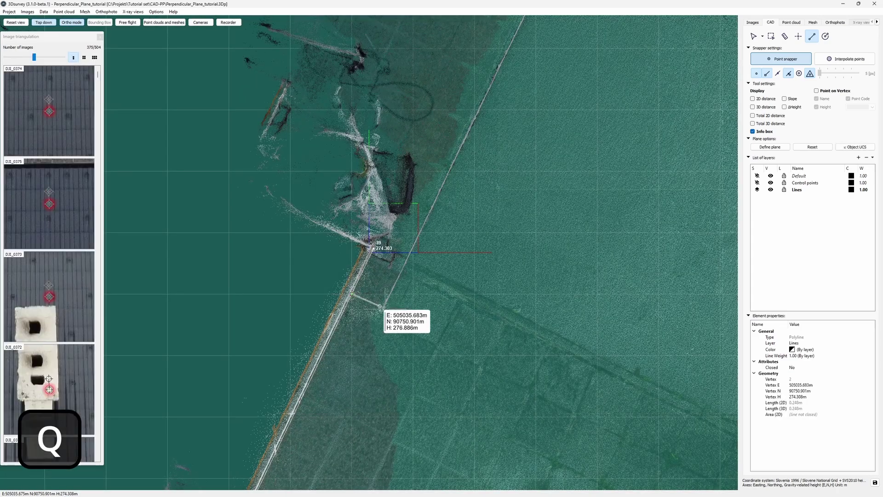
left_click(384, 308)
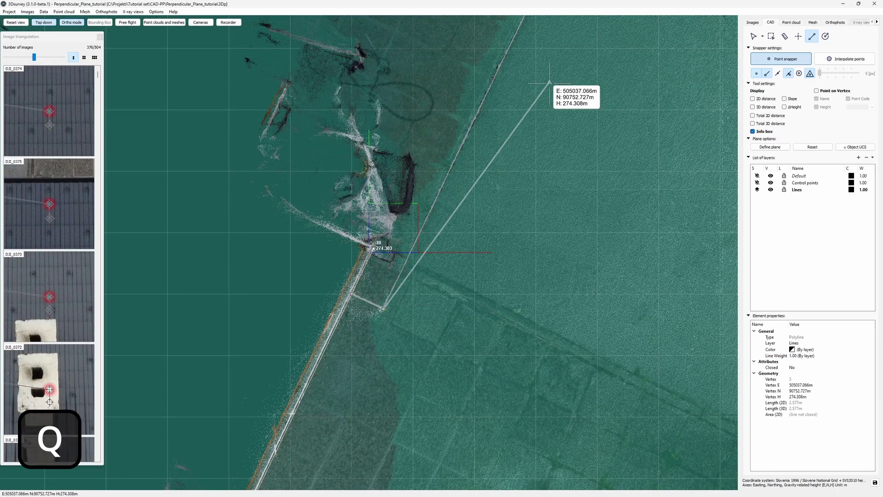
- Continue the polyline along the balcony's outer edge to its far corner and back to the pillar, then finish it and switch off the perpendicular plane
middle_click_drag(530, 126, 406, 344)
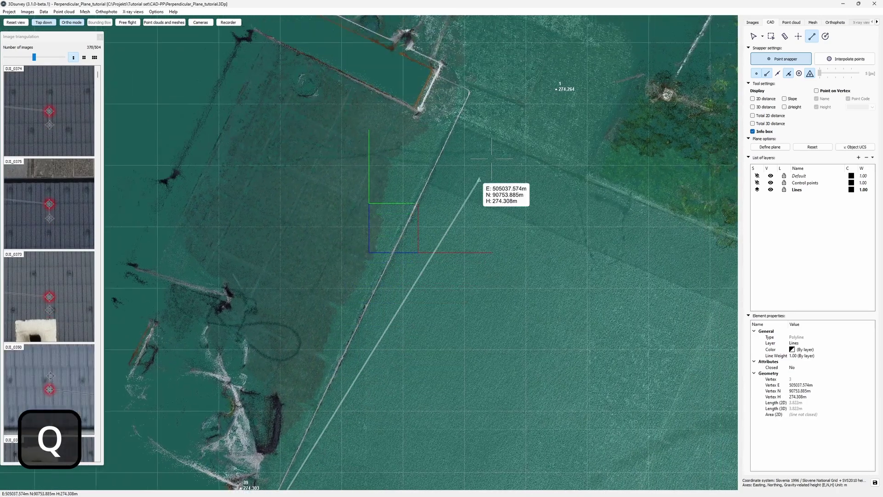
middle_click_drag(482, 175, 441, 284)
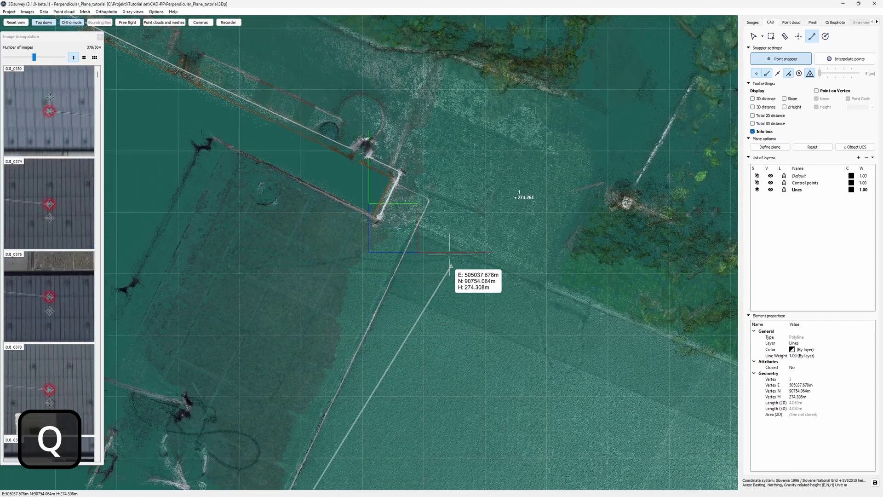
left_click(429, 200)
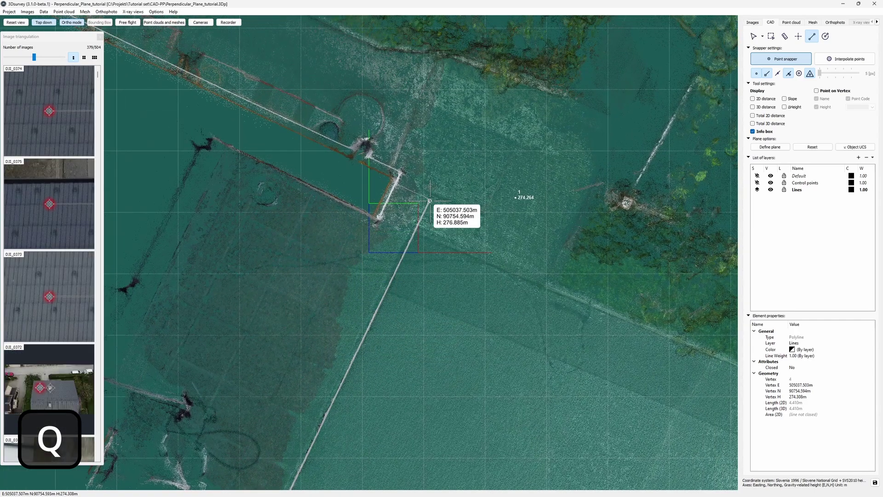
left_click(396, 186)
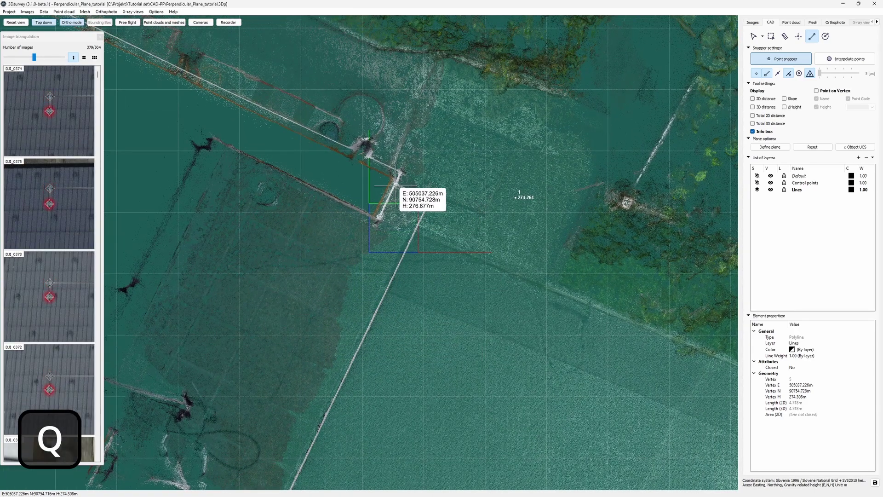
right_click(462, 213)
key("q")
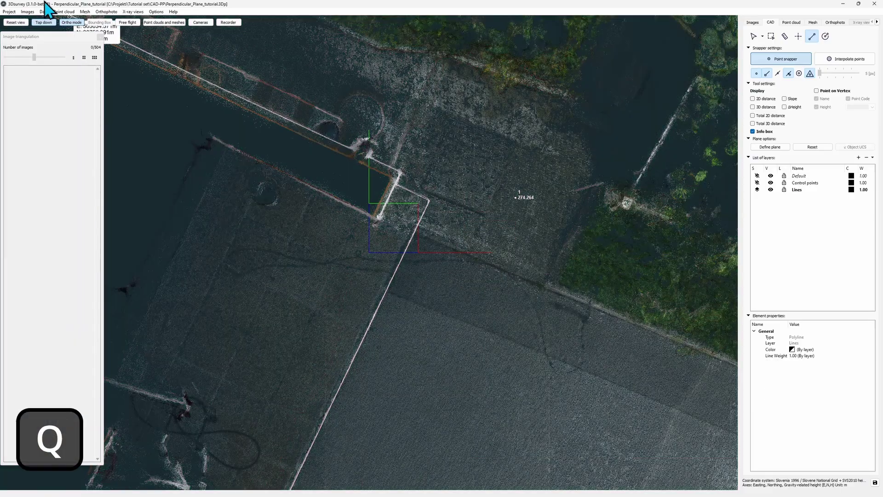
- Place a point at the corner of the pillar's foot in top-down ortho view, using the perpendicular plane at ground height
left_click(72, 24)
left_click_drag(295, 239, 714, 410)
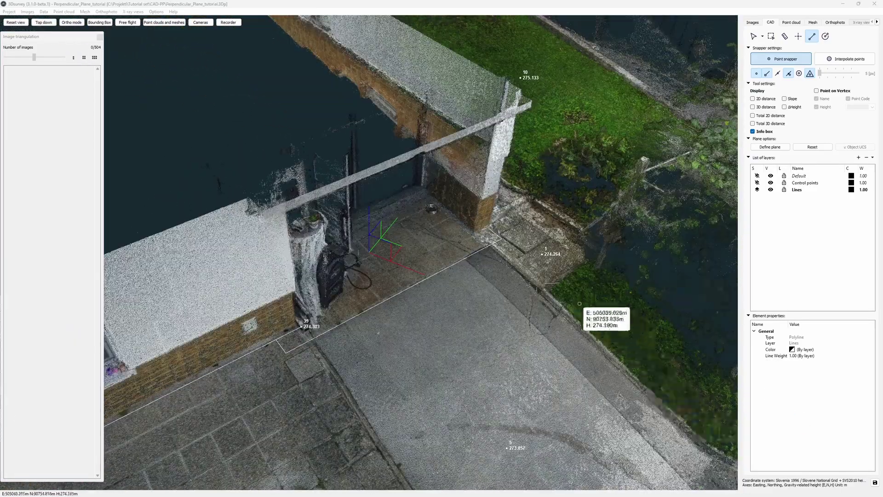
left_click_drag(486, 252, 503, 244)
scroll(478, 269, "up", 2)
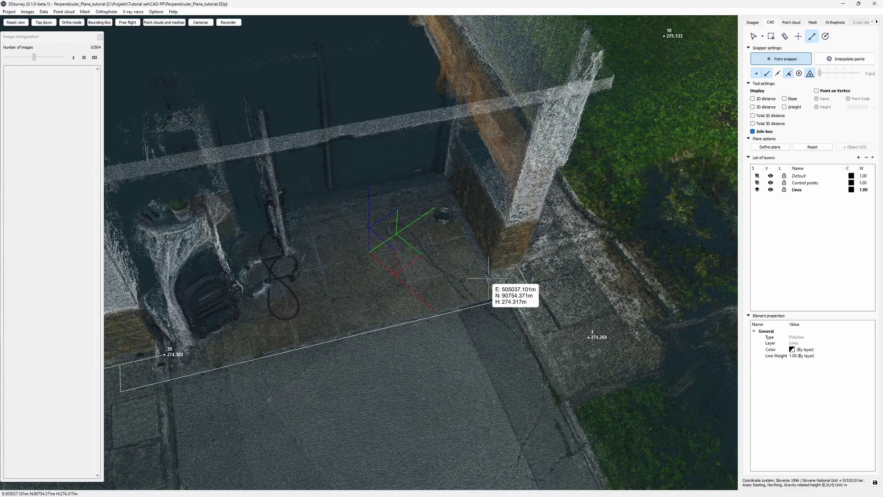
left_click_drag(489, 279, 523, 251)
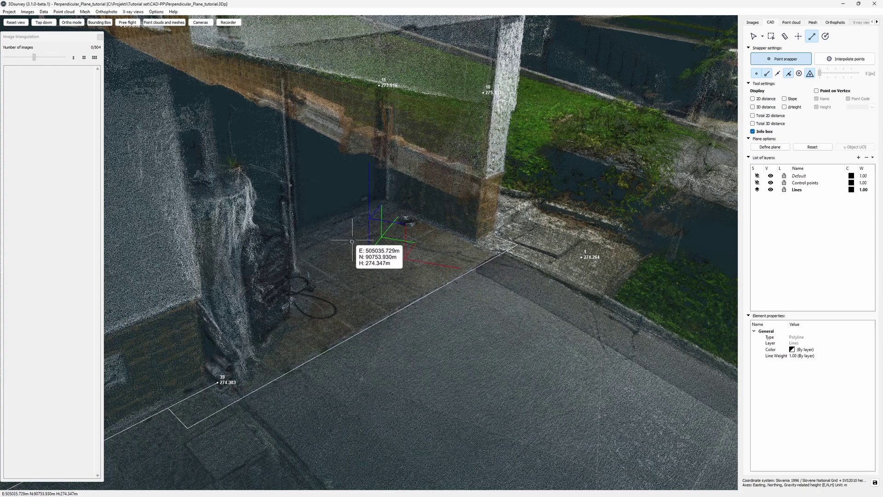
left_click_drag(451, 251, 432, 280)
left_click(799, 36)
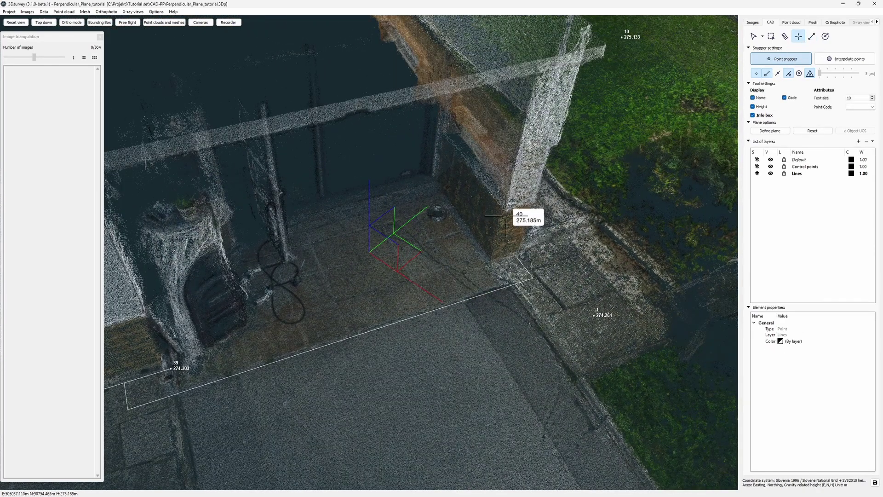
left_click(44, 22)
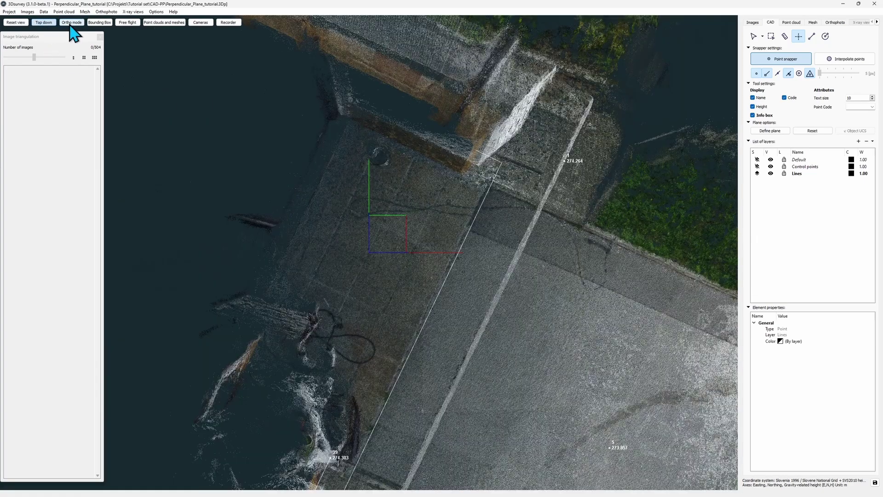
left_click(71, 22)
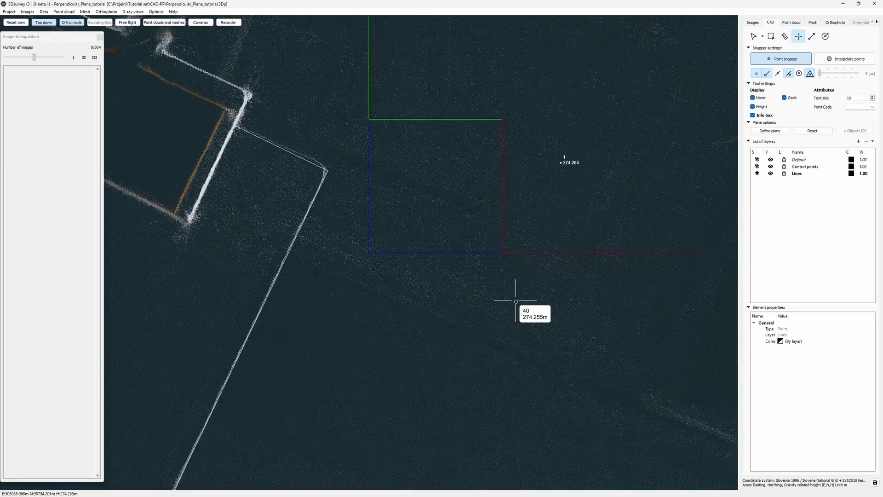
middle_click_drag(354, 157, 555, 163)
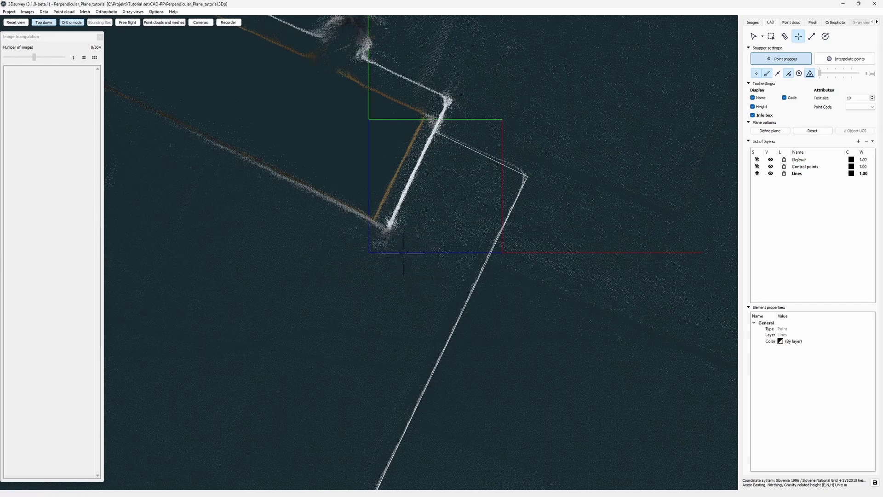
key("q")
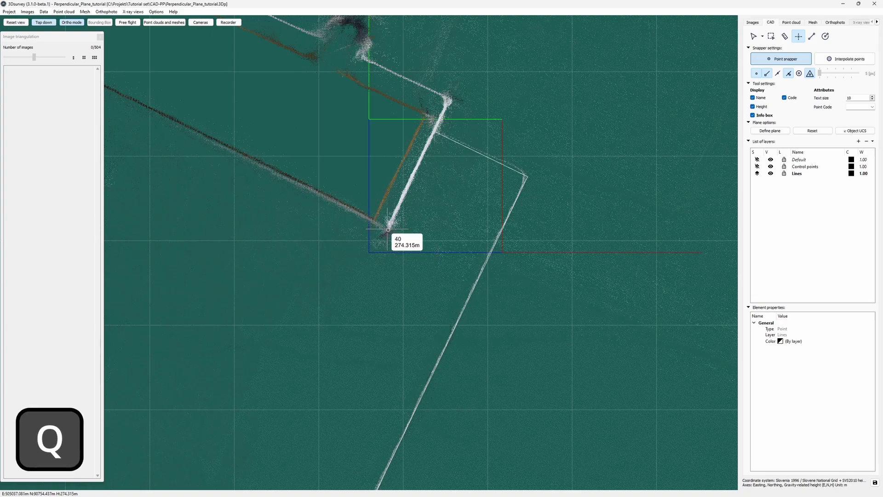
key("q")
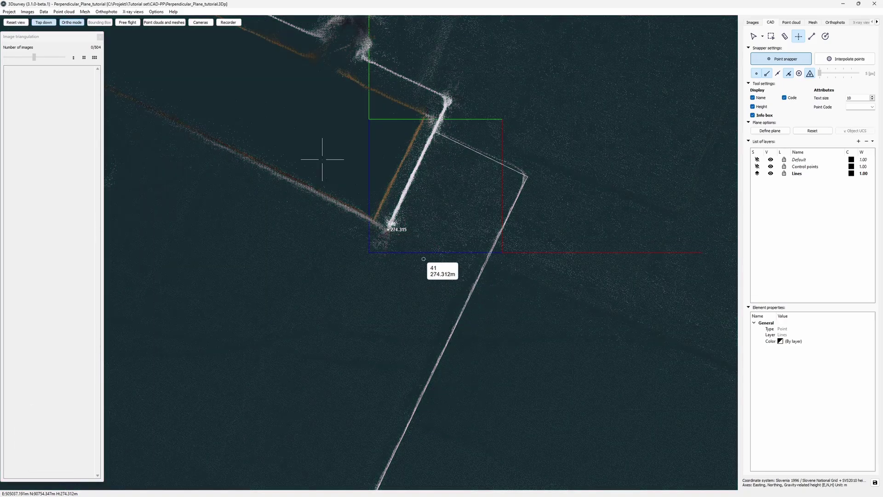
- Define a plane on the paved floor under the balcony from point 40 and four other floor points, and confirm it
left_click(73, 23)
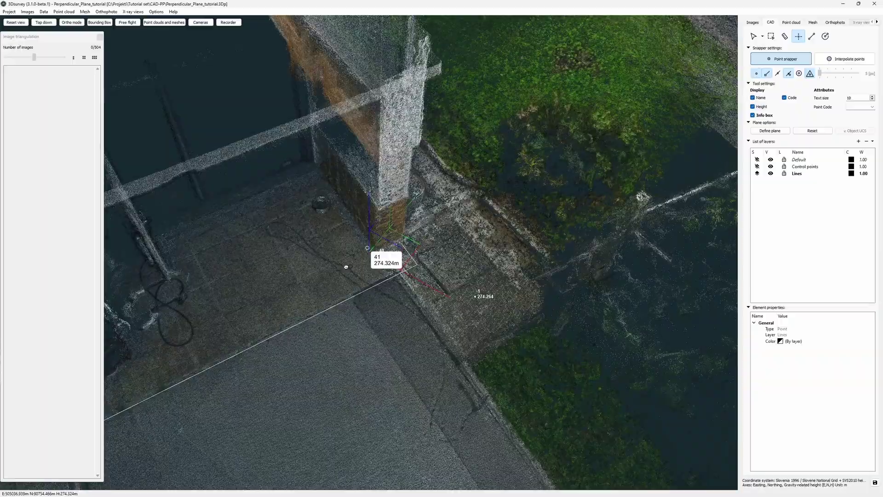
left_click_drag(346, 267, 369, 254)
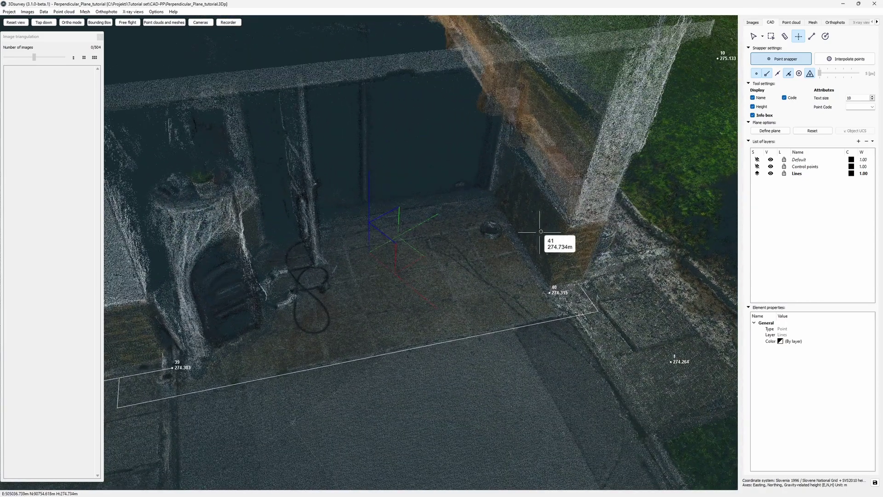
left_click(780, 132)
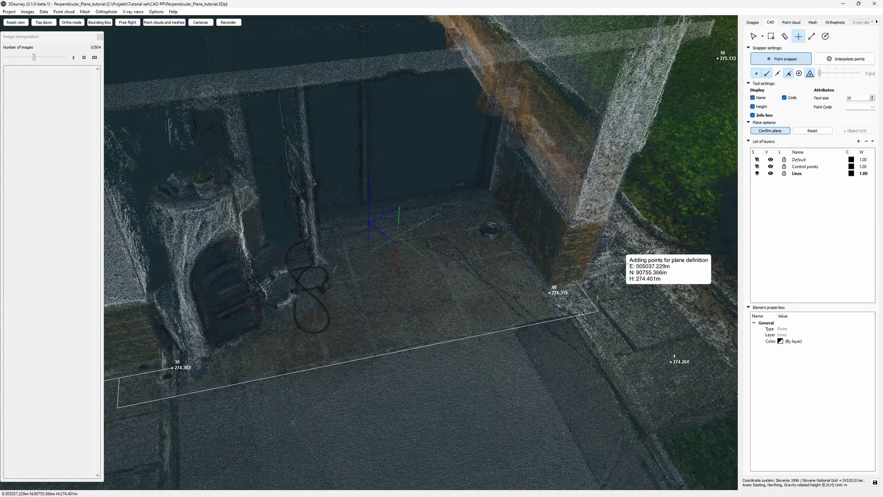
left_click(550, 292)
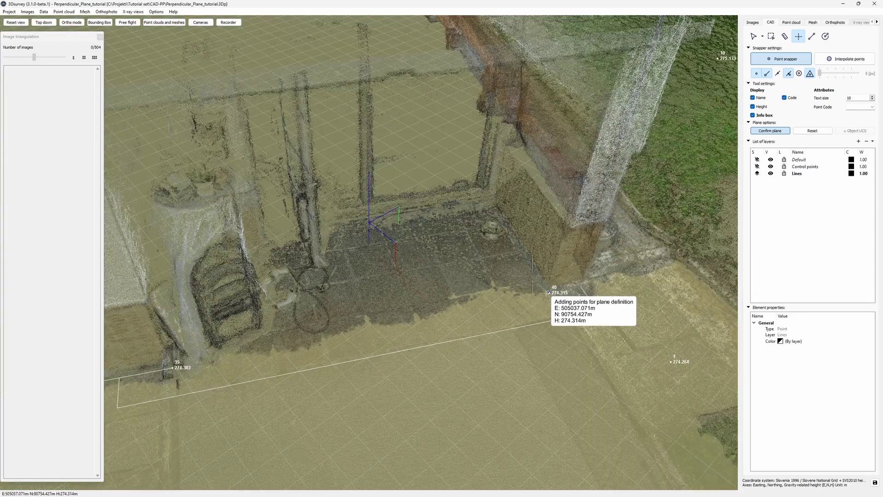
left_click(467, 229)
left_click(359, 237)
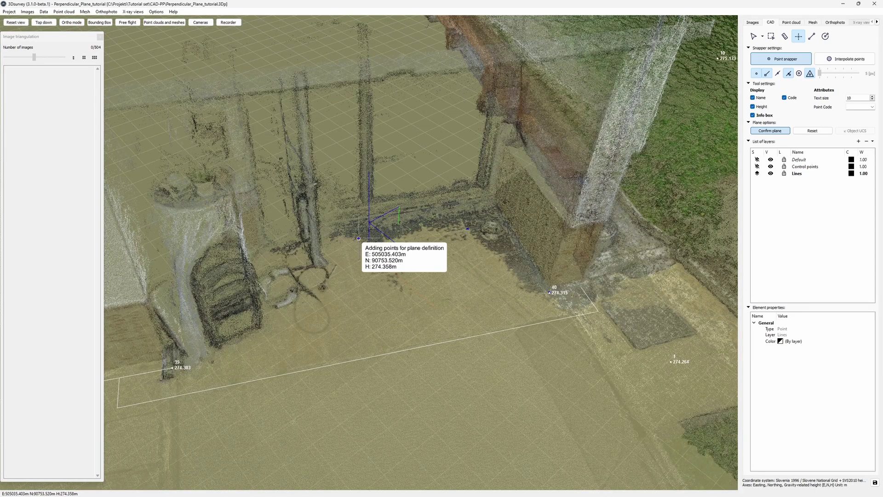
left_click(244, 368)
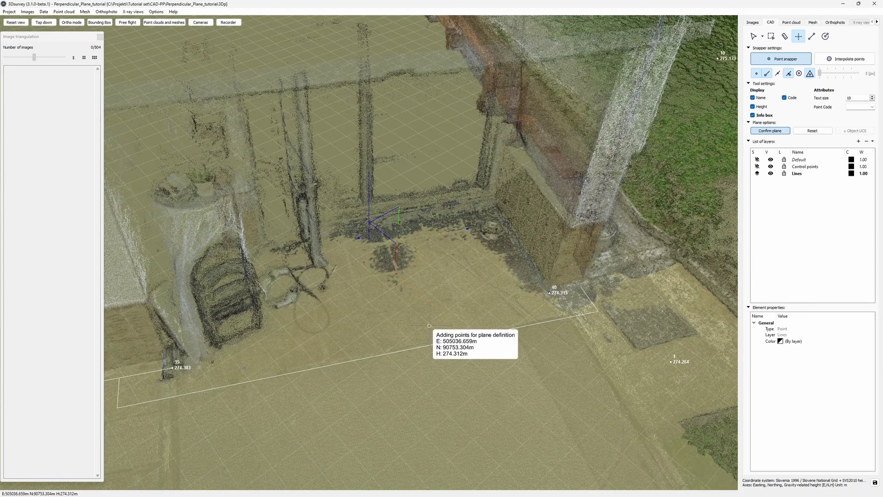
left_click(431, 326)
left_click_drag(458, 360, 493, 311)
left_click(782, 132)
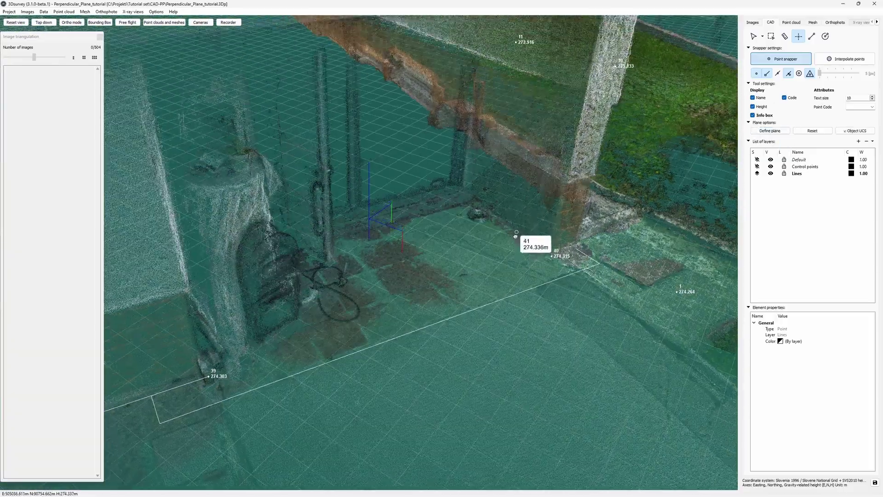
- Start a polyline on the defined floor plane from point 40 along the side wall to the inner wall corner
left_click(812, 36)
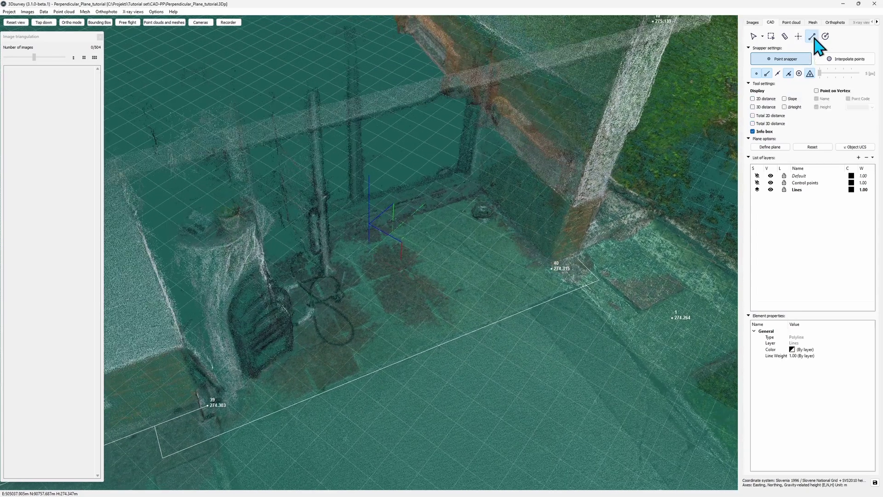
left_click(552, 268)
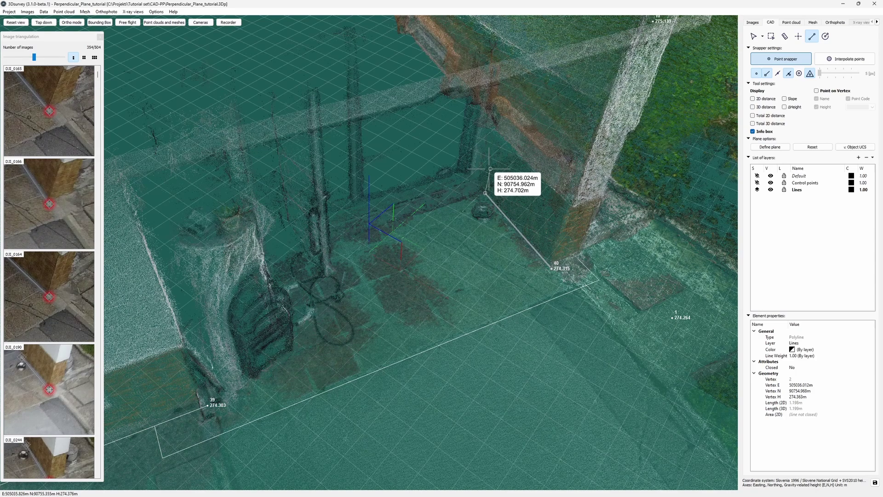
left_click(520, 254)
left_click(205, 395)
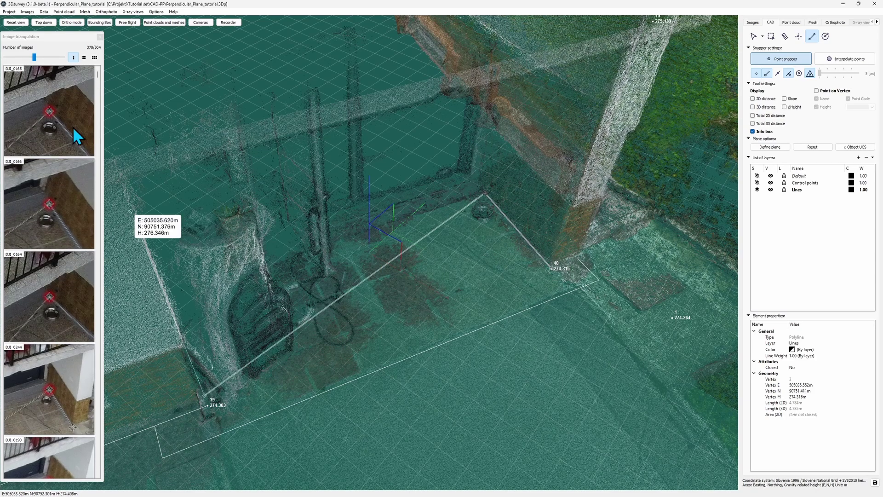
- Continue the polyline at right angles along the back wall using the object UCS, end it at point 39 and finish it
mouse_move(518, 293)
middle_mouse_down()
mouse_move(476, 263)
mouse_move(499, 272)
mouse_move(501, 295)
middle_mouse_up()
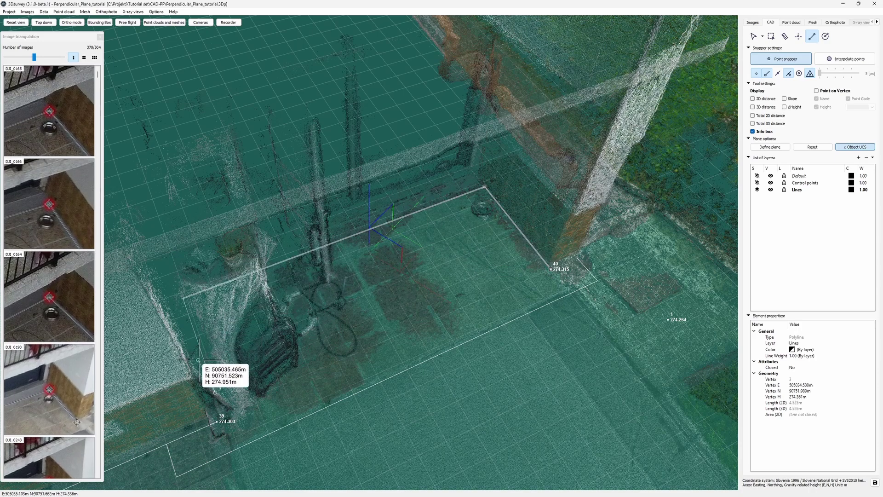
left_click(216, 421)
left_click(216, 422)
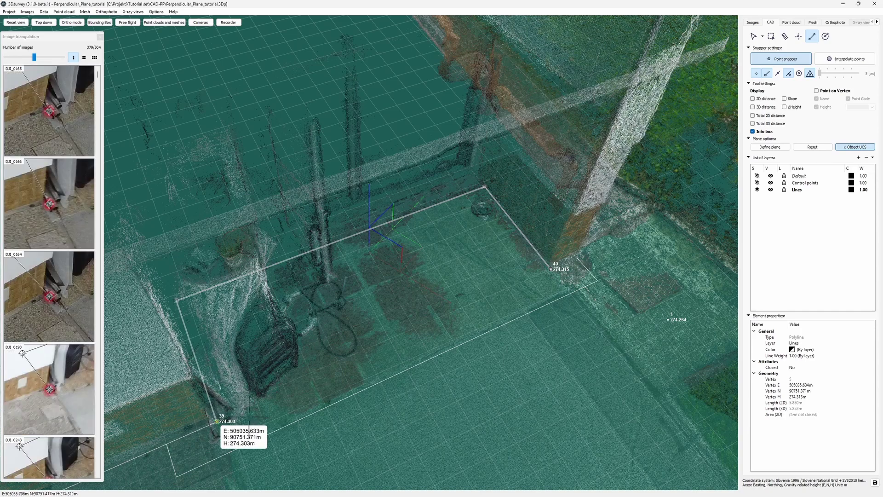
right_click(269, 416)
mouse_move(270, 414)
left_mouse_down()
mouse_move(249, 404)
mouse_move(233, 410)
mouse_move(268, 407)
left_mouse_up()
scroll(268, 407, "down", 3)
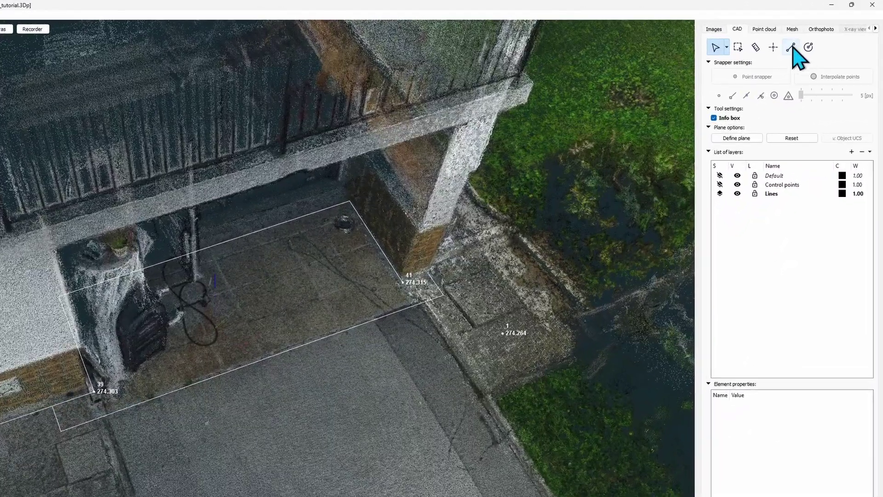
- Draw a polyline from point 41 through the balcony outline's end to the pillar's outer corner, using the perpendicular plane and object UCS in top-down ortho view
left_click(812, 36)
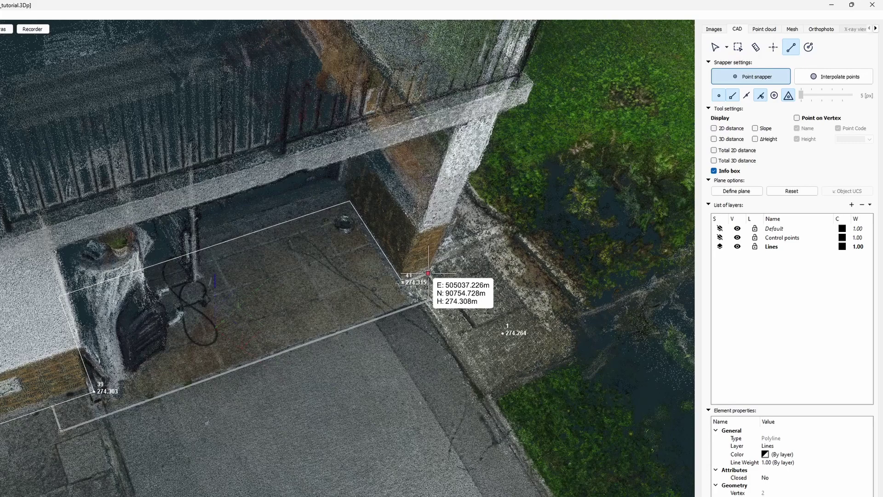
key("q")
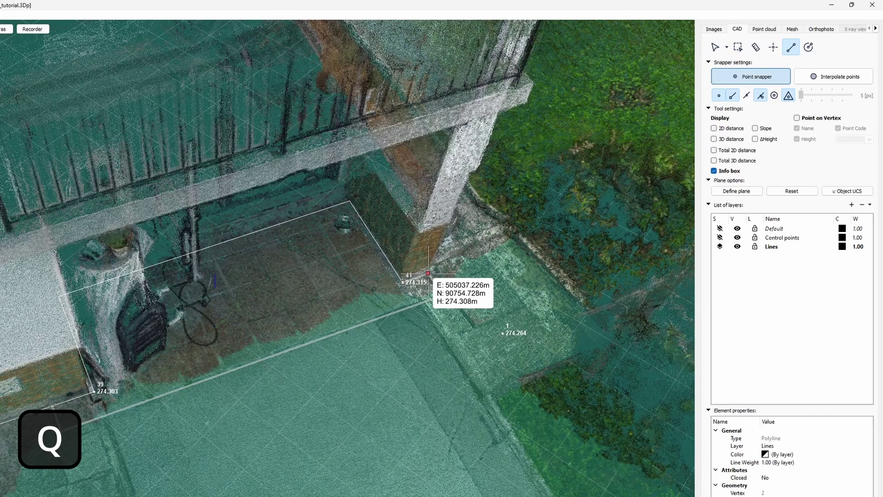
left_click(428, 273)
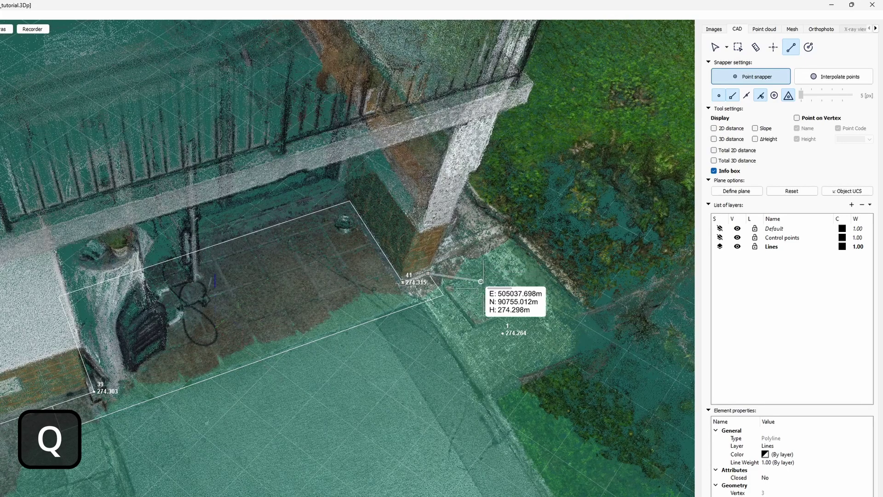
key("F8")
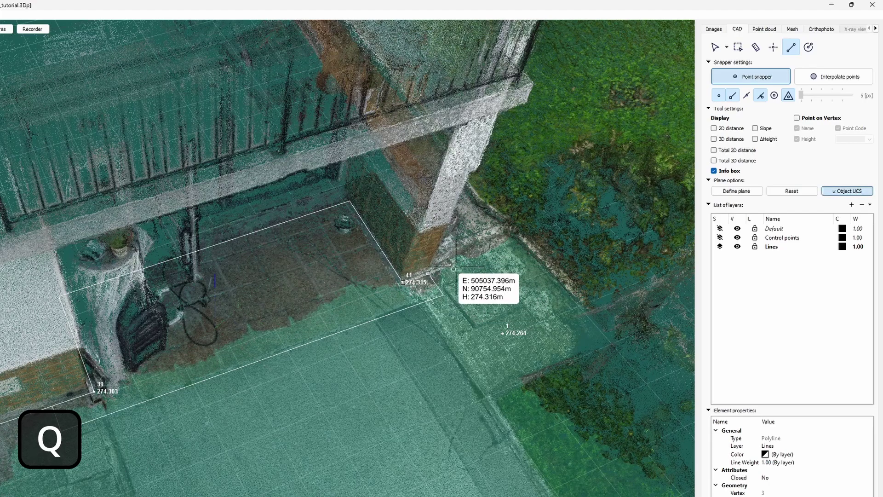
middle_click_drag(469, 264, 284, 359)
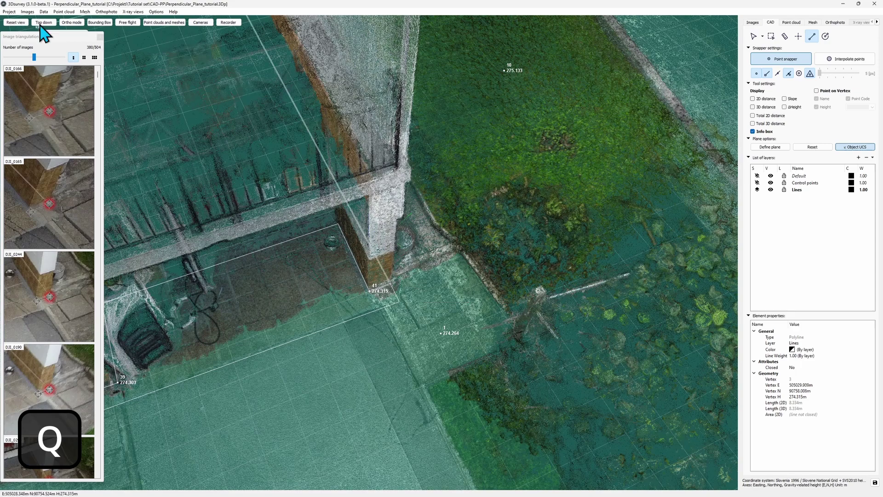
left_click(44, 23)
left_click(71, 22)
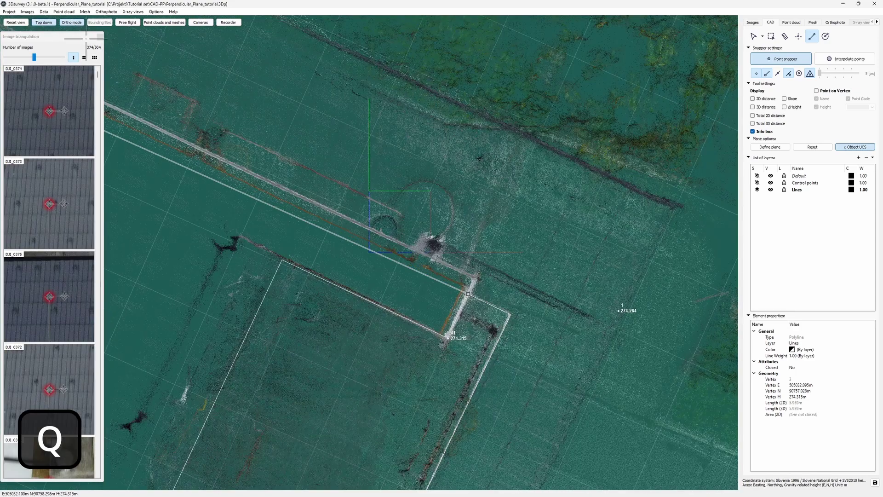
left_click(478, 279)
right_click(519, 294)
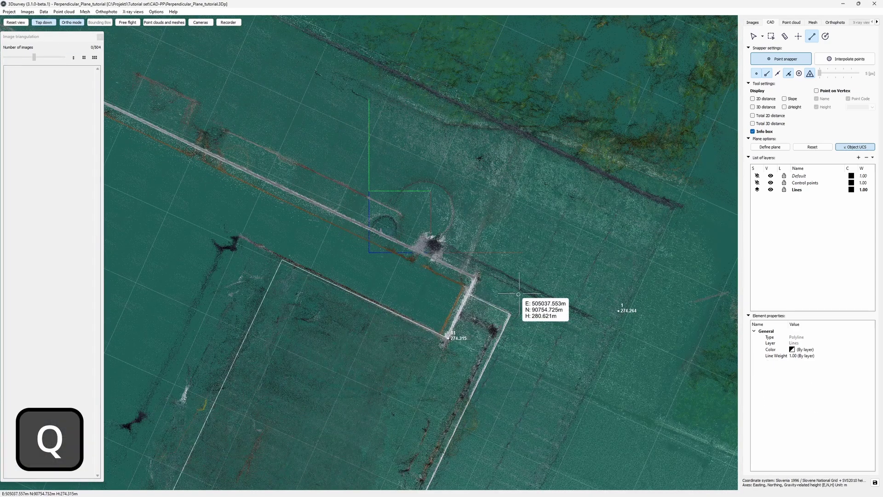
- Return to perspective view and place a point at the foot of the house corner beside the downpipe
left_click(72, 23)
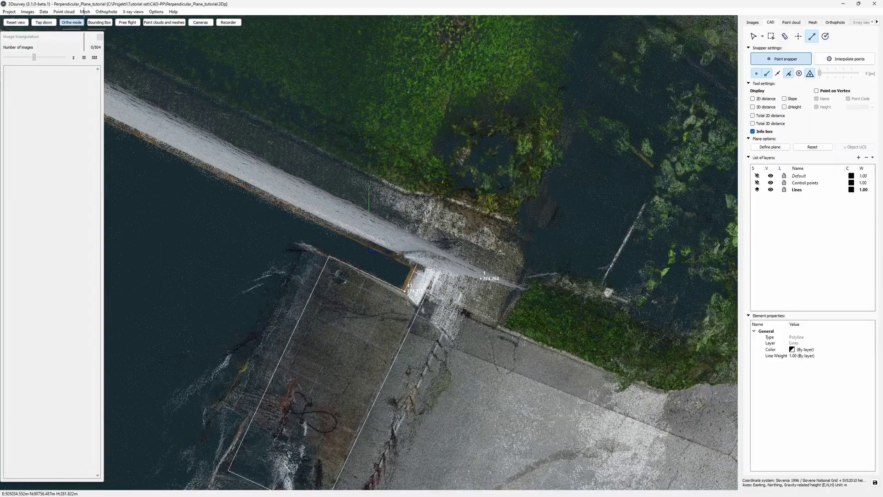
left_click_drag(422, 243, 326, 226)
scroll(326, 226, "down", 3)
middle_click_drag(560, 149, 349, 268)
left_click_drag(499, 185, 373, 162)
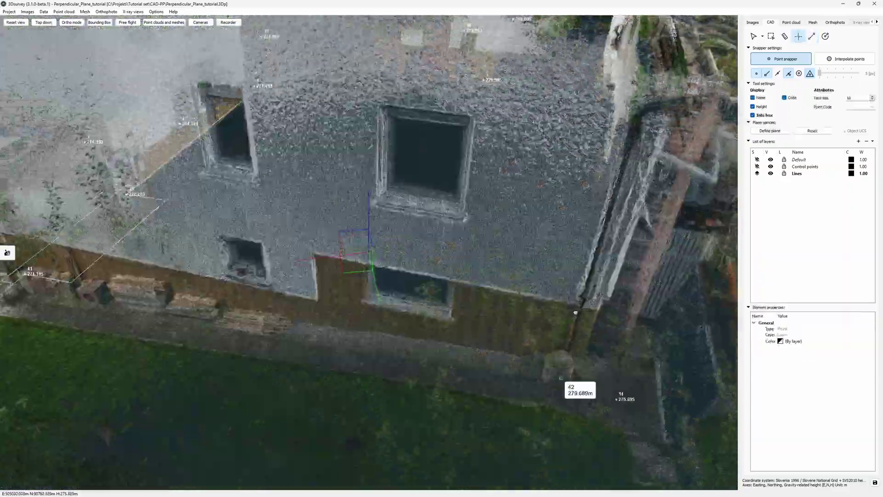
left_click_drag(576, 311, 546, 312)
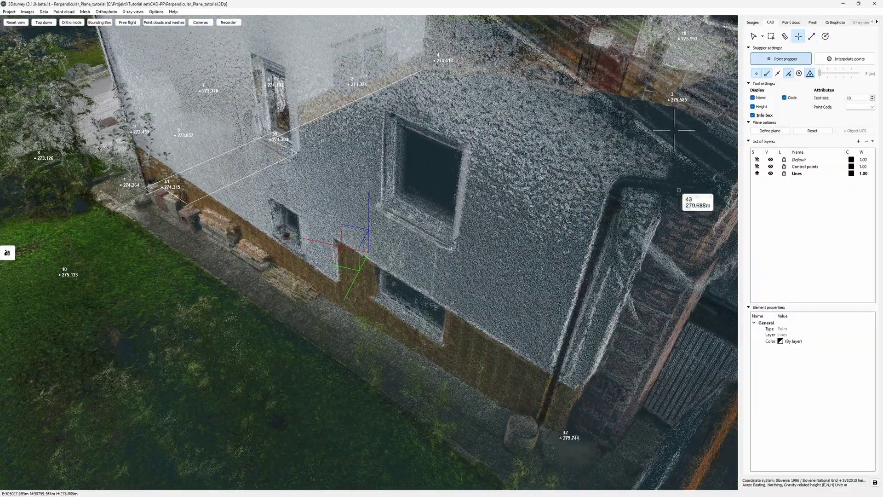
- Select point 42 and refine its position by marking the foot of the house corner in images DJI_0207 and DJI_0205
left_click(754, 37)
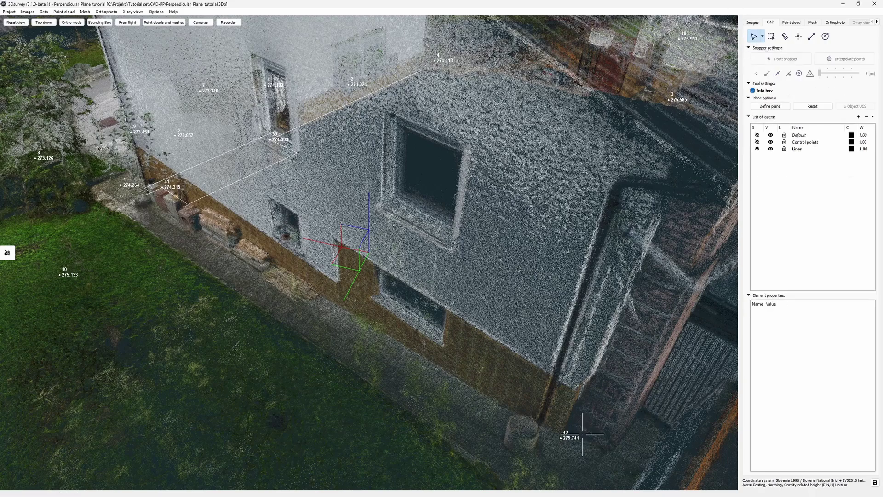
left_click(568, 438)
left_click(6, 253)
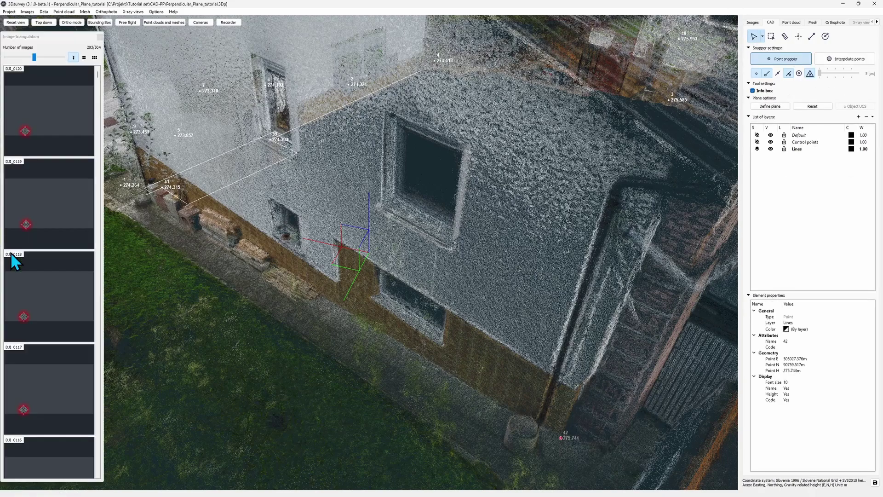
left_click_drag(321, 277, 385, 315)
scroll(55, 113, "up", 3)
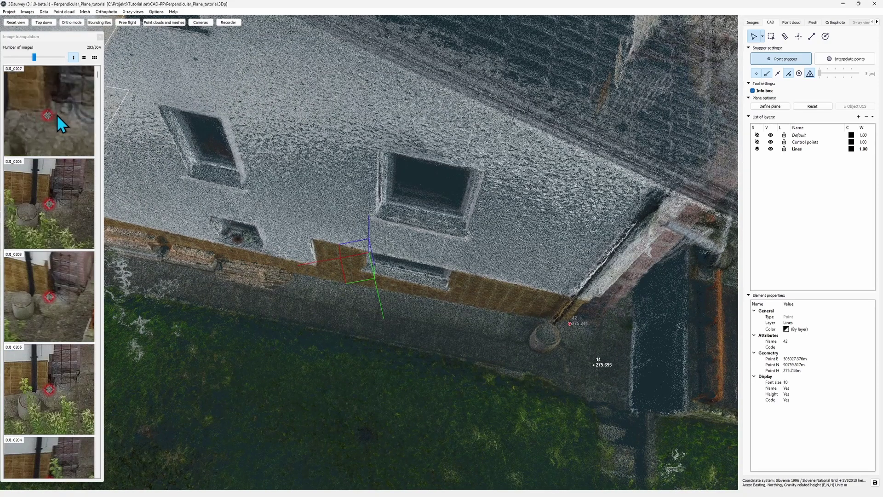
left_click(47, 115)
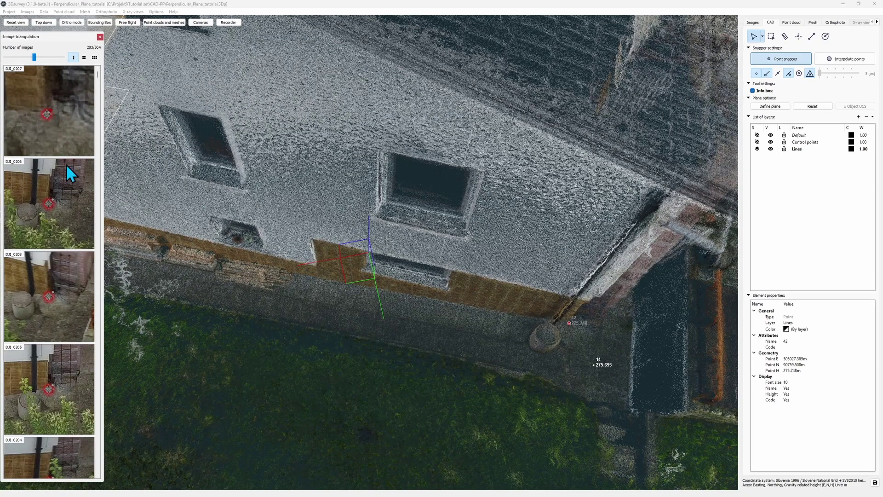
scroll(43, 400, "up", 3)
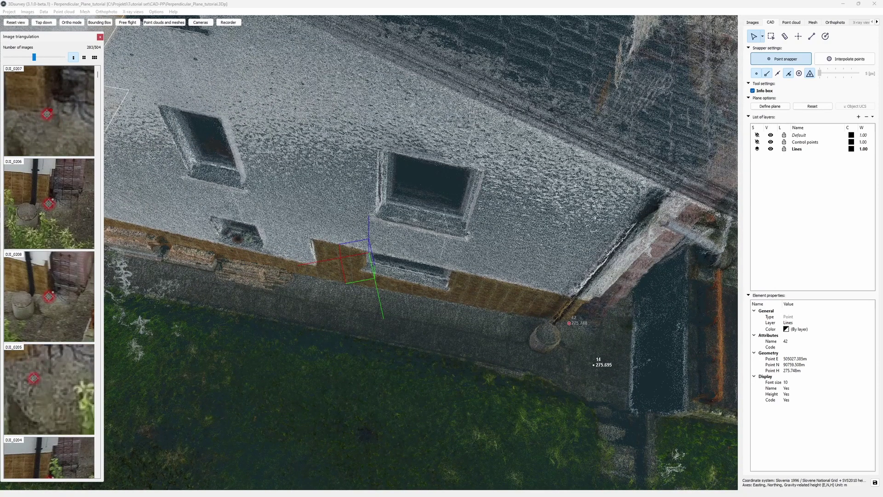
left_click(38, 374)
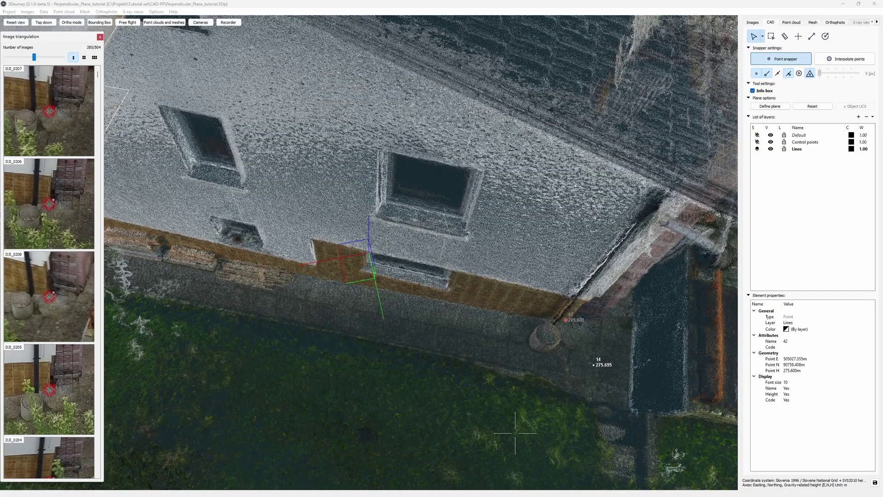
- Draw a polyline along the foot of the garden-side wall from the pillar's outer corner to point 42 and finish it
left_click_drag(611, 413, 576, 396)
scroll(368, 254, "down", 3)
middle_click_drag(358, 248, 469, 334)
left_click_drag(469, 334, 404, 257)
scroll(405, 258, "up", 4)
left_click(812, 35)
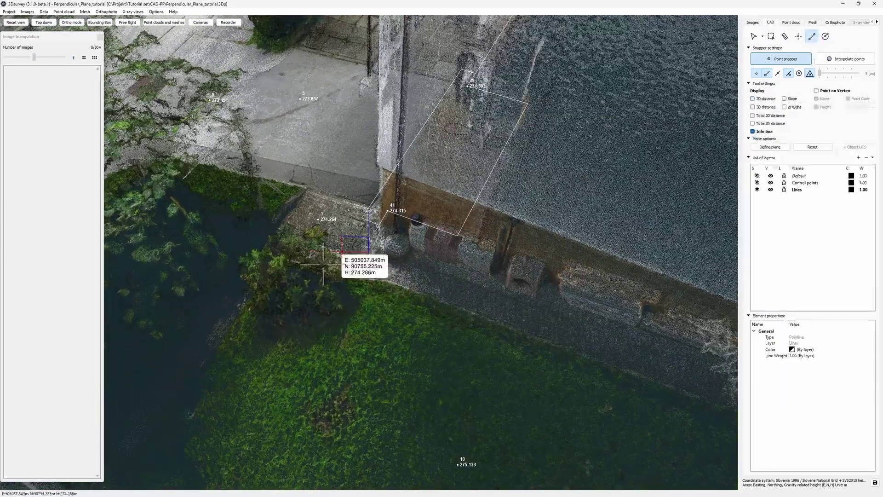
left_click(376, 229)
scroll(379, 230, "down", 2)
middle_click_drag(666, 256, 286, 158)
left_click(583, 312)
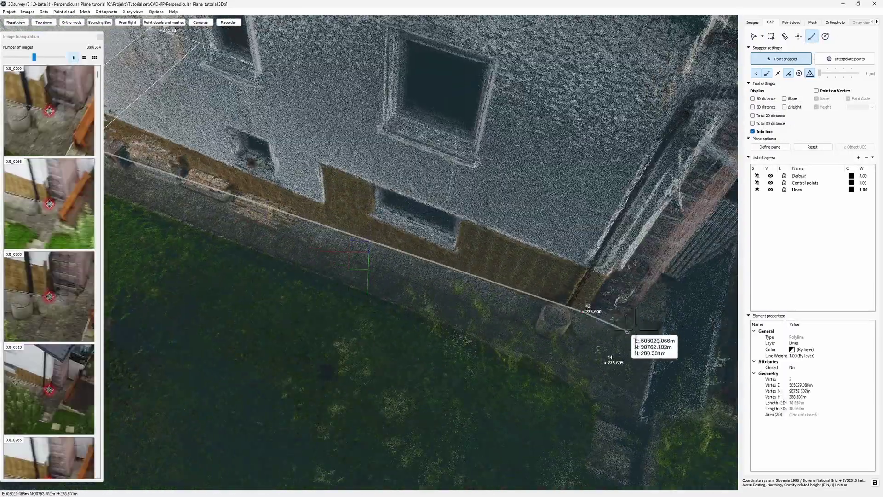
scroll(641, 316, "down", 3)
right_click(608, 299)
- Cut off the roofs with the bounding box and show the drawn house outline in top-down ortho view
left_click_drag(607, 297, 251, 285)
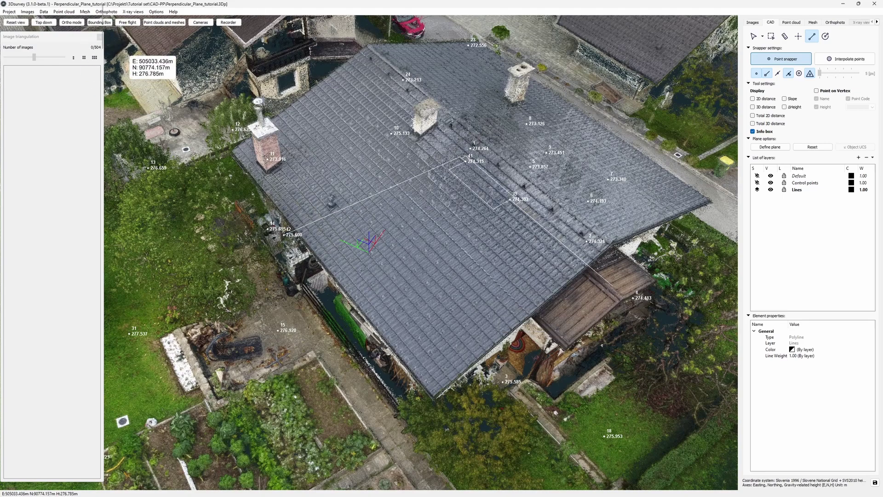
left_click(100, 22)
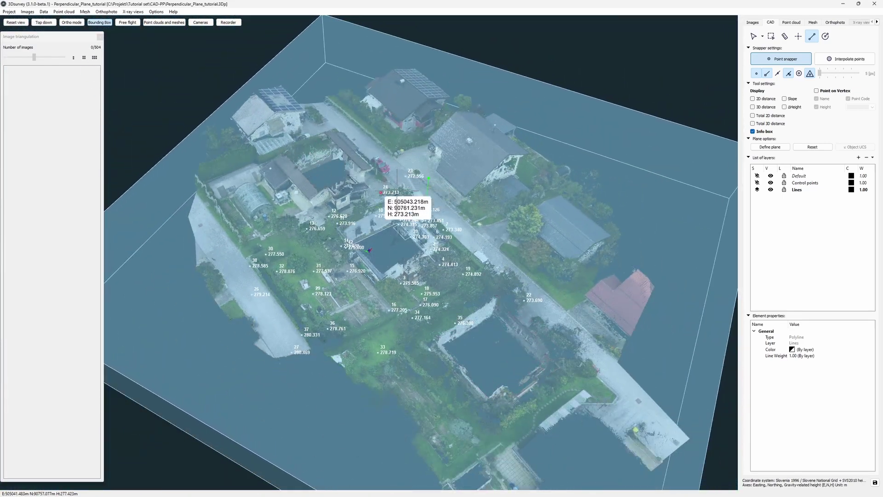
left_click(99, 22)
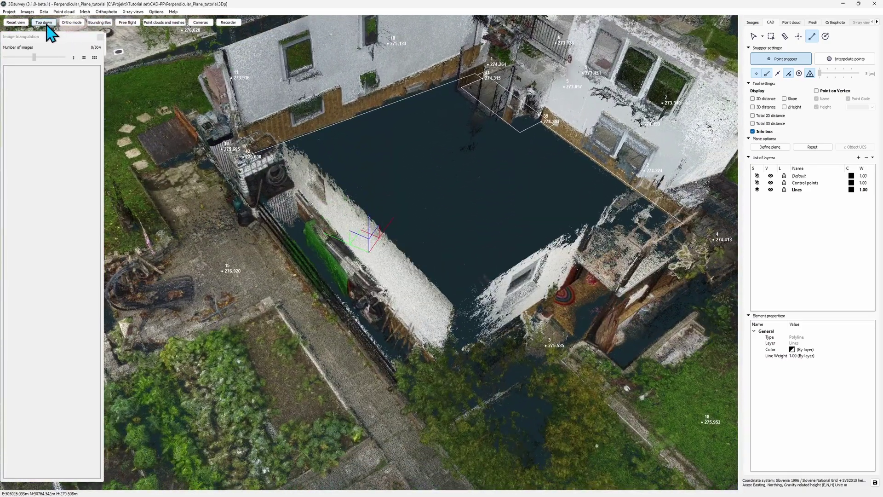
left_click(44, 23)
left_click(71, 22)
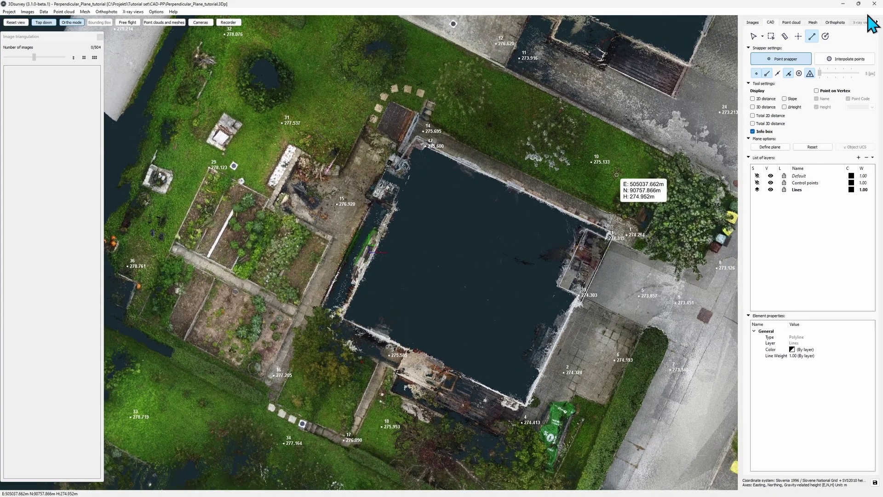
- Place a point at the hidden rear house corner, using a perpendicular plane locked at point 42's height of 275.600 m
left_click(799, 37)
scroll(463, 241, "up", 2)
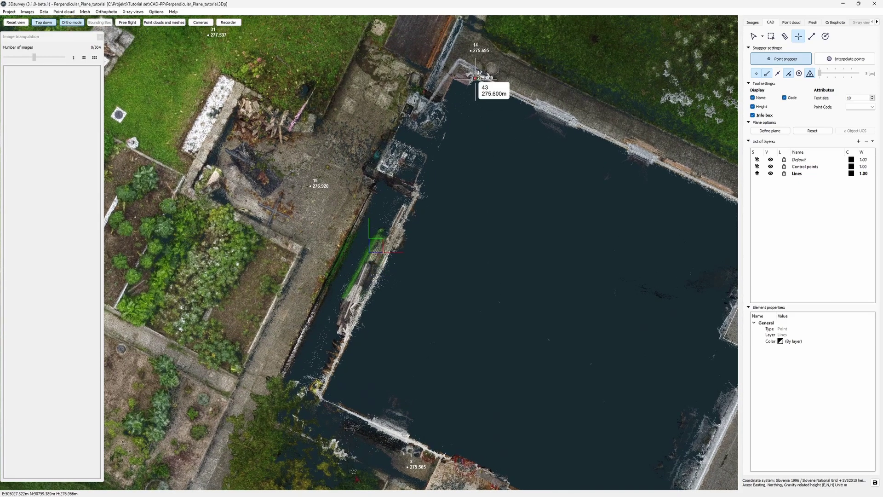
key("q")
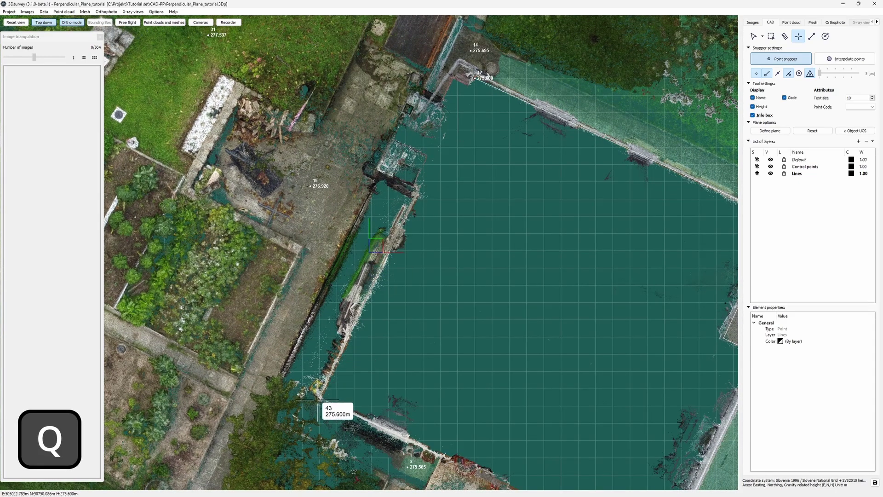
middle_click_drag(434, 373, 491, 167)
left_click_drag(444, 221, 431, 129)
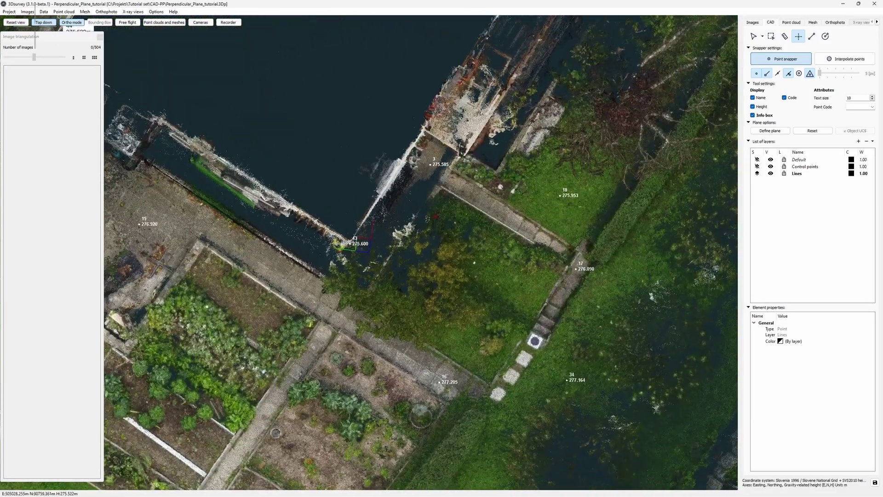
- Return to perspective view and draw a polyline from point 42 through point 43 to the house corner near point 4
left_click(44, 22)
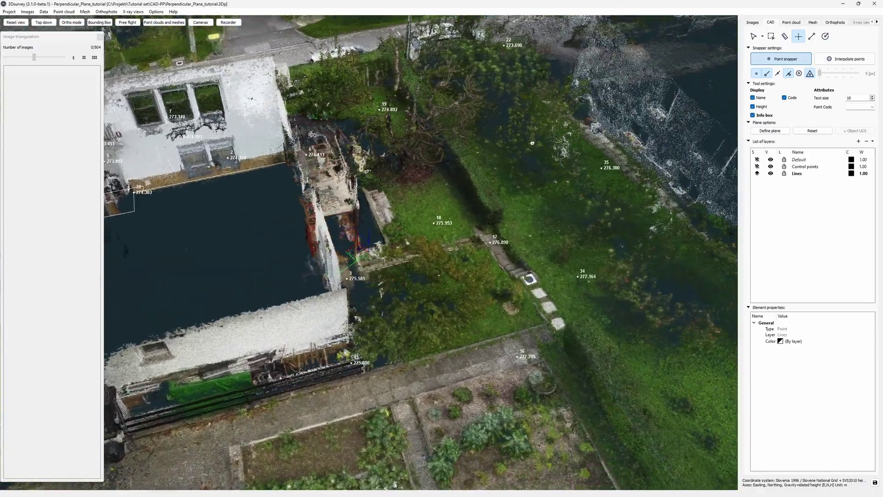
left_click_drag(532, 143, 387, 144)
middle_click_drag(387, 144, 500, 201)
left_click(812, 36)
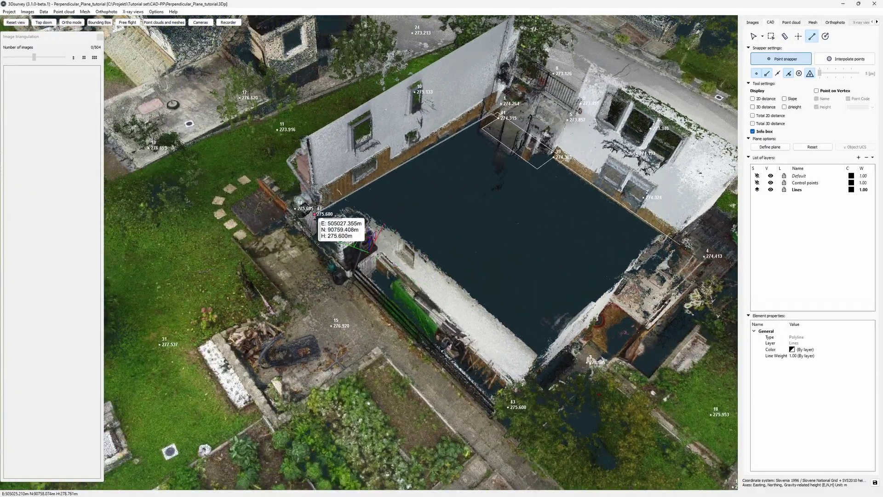
left_click(315, 214)
left_click(508, 407)
left_click_drag(508, 408, 589, 305)
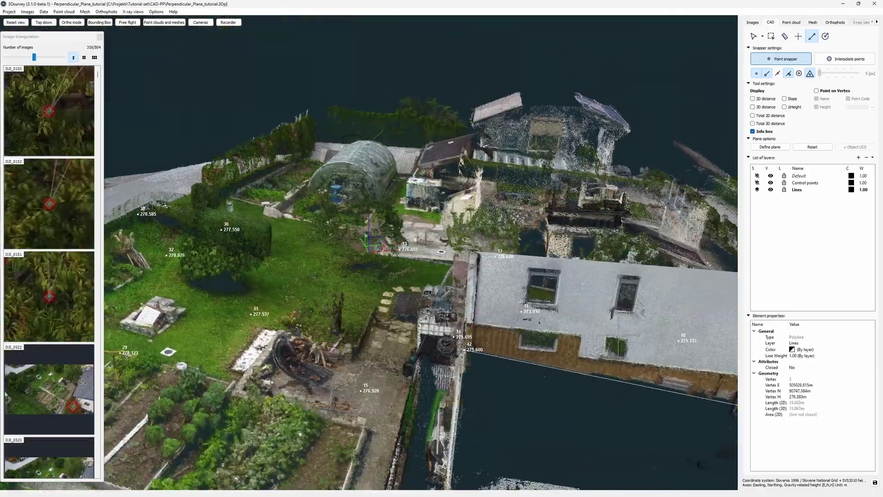
middle_click_drag(589, 306, 426, 196)
left_click_drag(428, 198, 282, 388)
left_click_drag(447, 361, 347, 378)
left_click(260, 387)
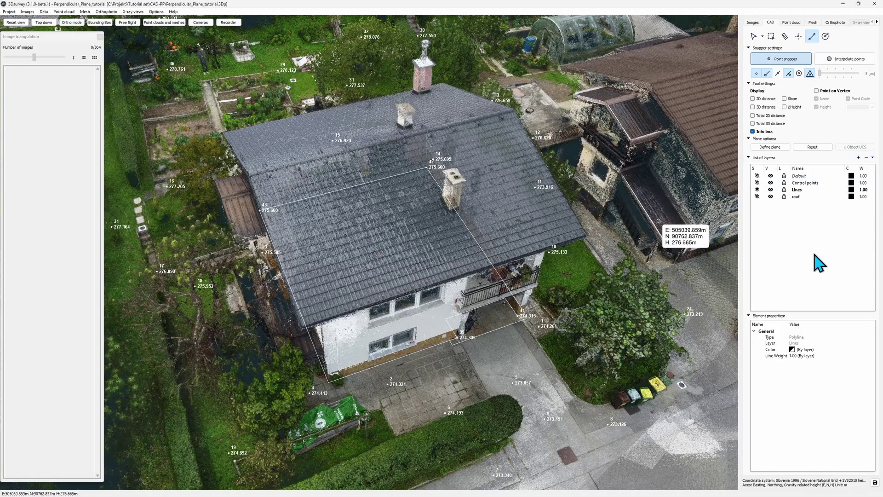
- Make the new roof layer current and give it a pink line colour and a line weight of 3.00
left_click(853, 197)
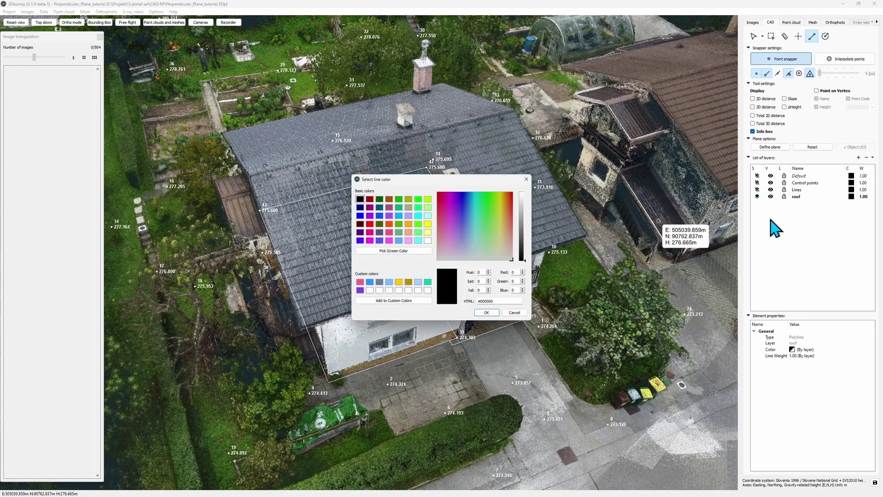
left_click(486, 313)
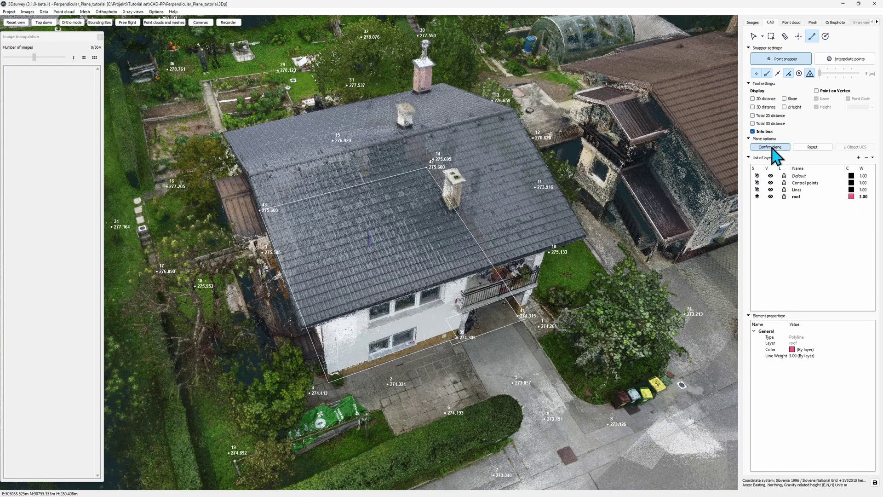
- Define and confirm a user-defined plane through the corners of the street-side roof slope
left_click(254, 177)
left_click(308, 313)
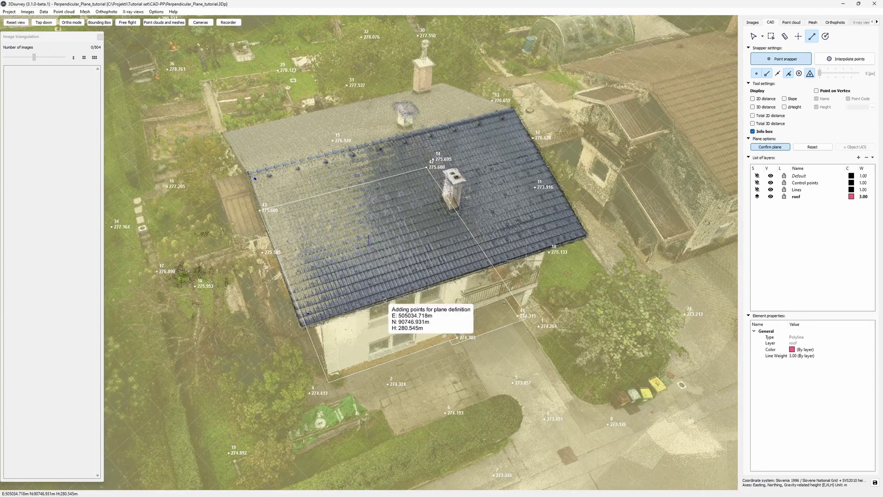
left_click(570, 231)
left_click(516, 117)
left_click_drag(414, 226, 347, 248)
right_click(400, 241)
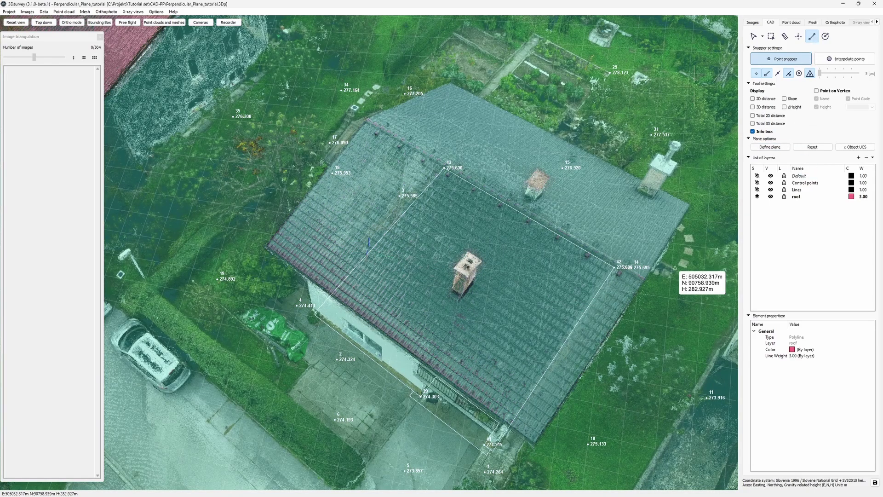
- Outline the street-side roof slope with a closed polyline on the defined plane, using Object UCS for right-angled edges after the eave line
scroll(279, 260, "up", 5)
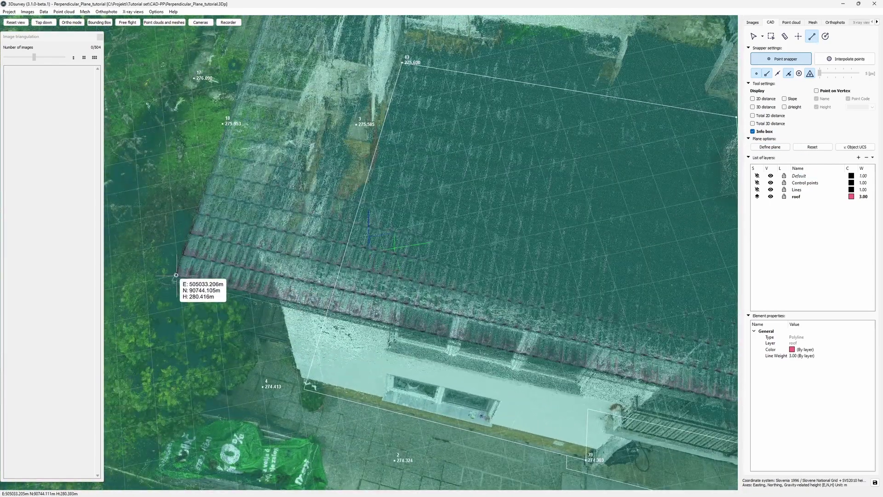
left_click(176, 275)
middle_click_drag(543, 324, 335, 286)
middle_click_drag(593, 340, 396, 276)
scroll(531, 324, "down", 1)
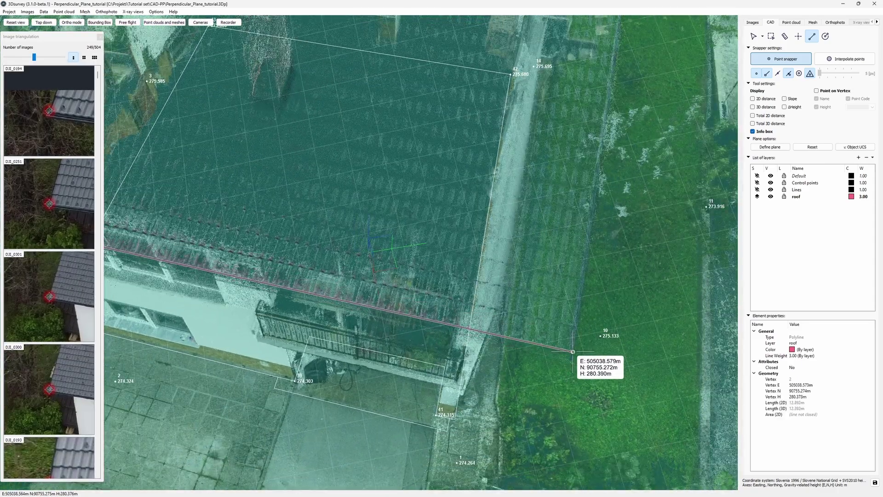
left_click(572, 352)
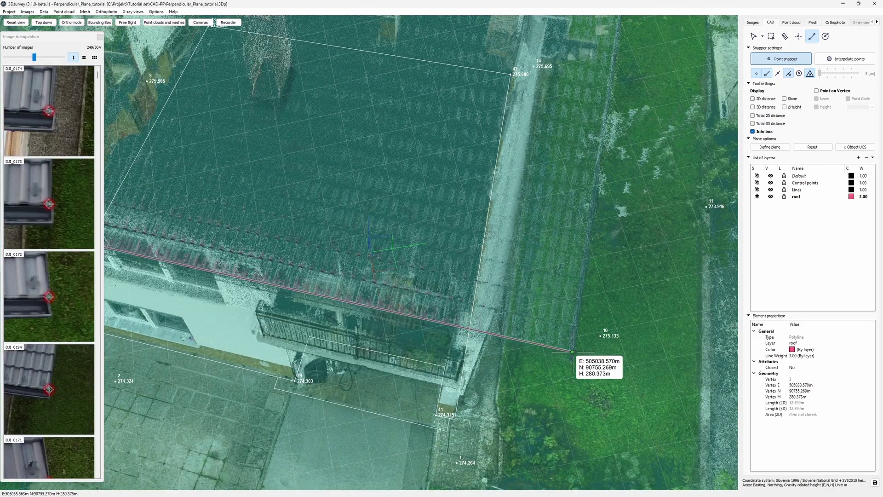
key("F8")
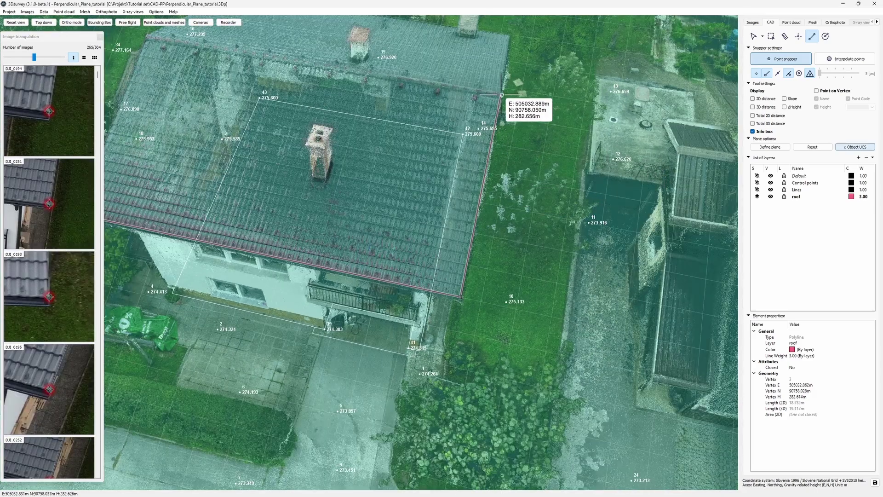
left_click(502, 95)
middle_click_drag(301, 140, 525, 312)
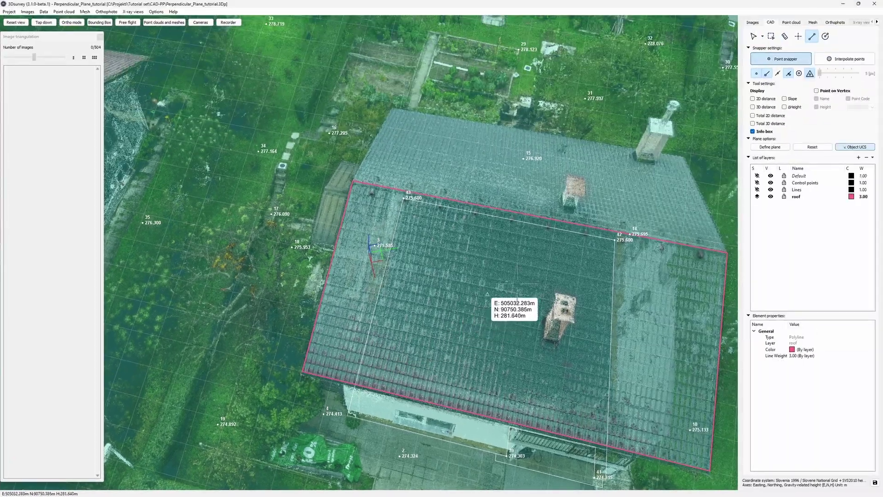
- Define and confirm a new plane through the corners of the rear roof slope, replacing the street-side plane
scroll(710, 202, "down", 2)
middle_click_drag(714, 205, 640, 137)
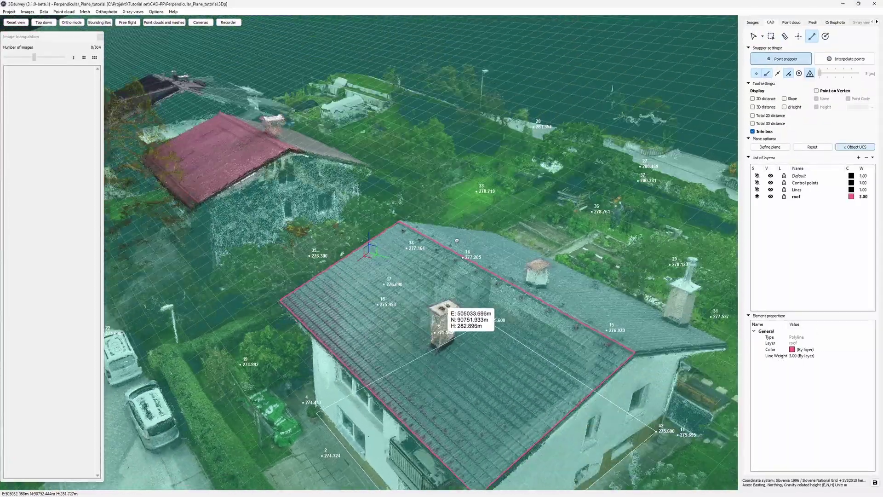
middle_click_drag(457, 241, 425, 229)
left_click_drag(384, 240, 478, 239)
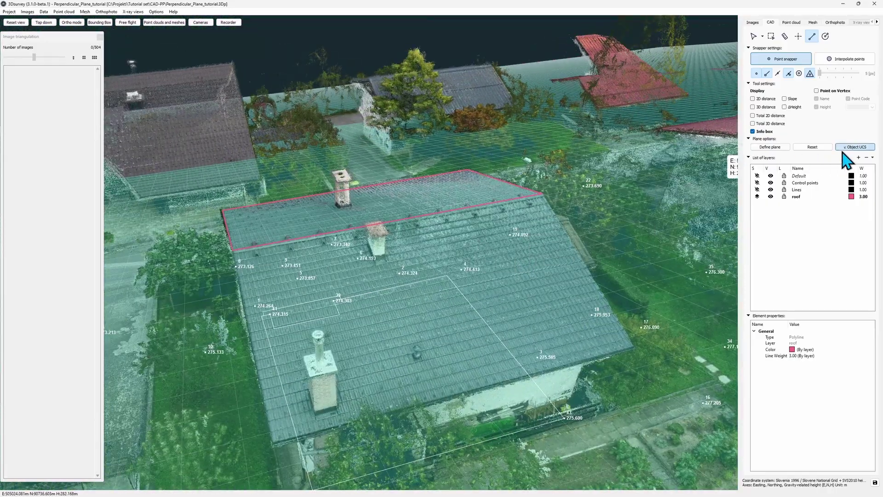
left_click(827, 146)
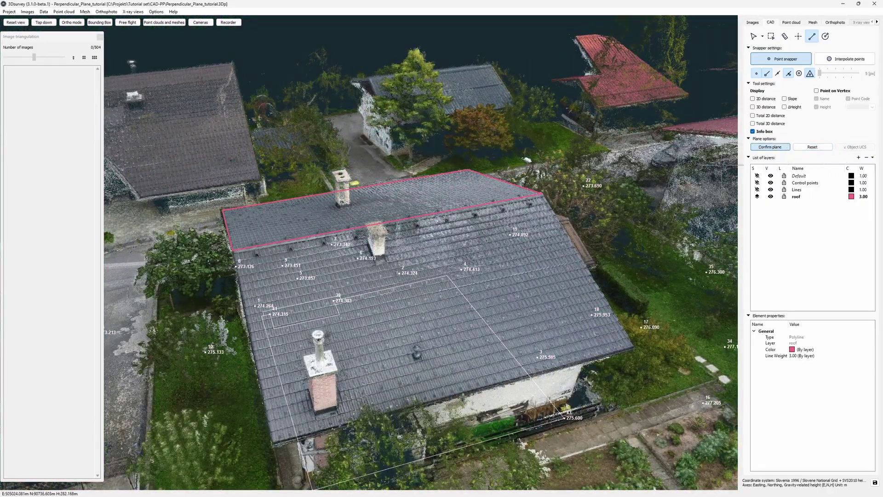
left_click(233, 250)
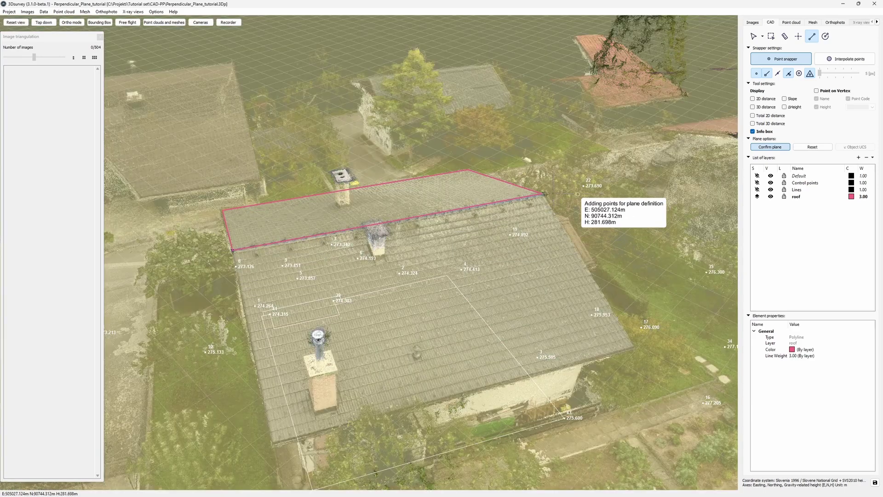
left_click(628, 343)
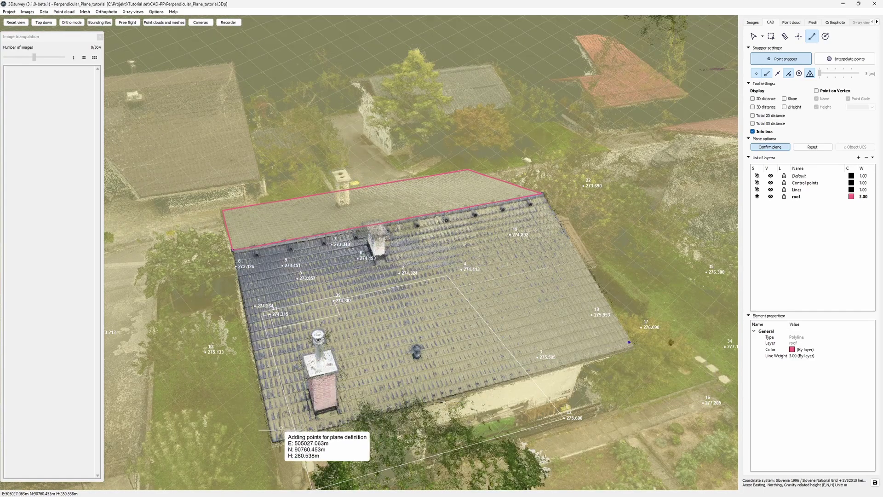
key("Return")
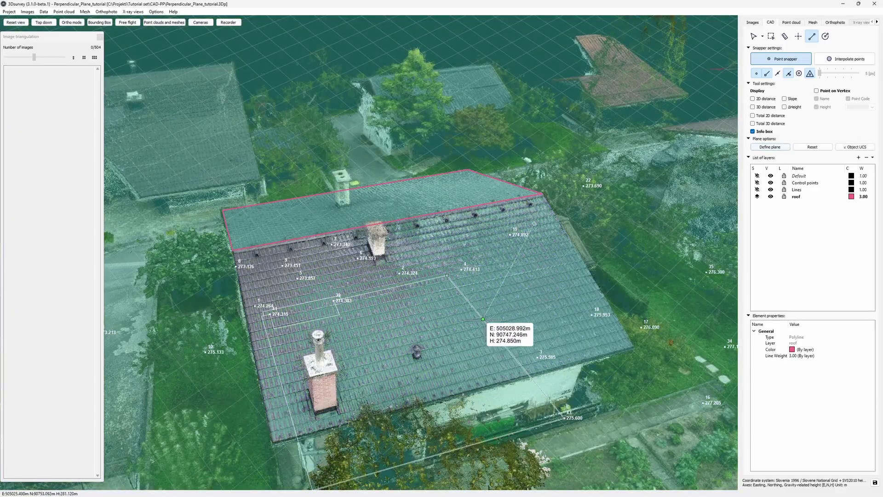
- Start a polyline on the rear roof plane at the end of the ridge farthest from the tall brick chimney
left_click_drag(463, 317, 496, 249)
left_click(545, 200)
- Try the rear eave corner as the second vertex with Object UCS on, and remove that vertex again
left_click(605, 356)
left_click_drag(605, 355, 560, 331)
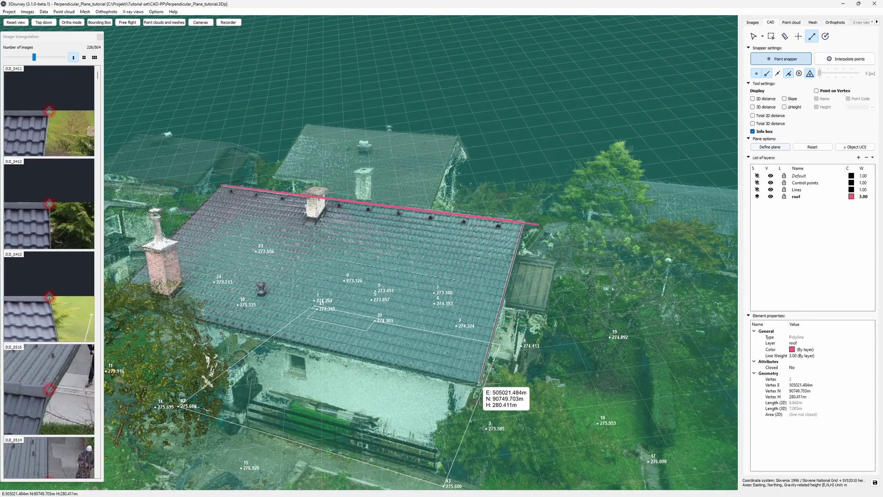
left_click(481, 382)
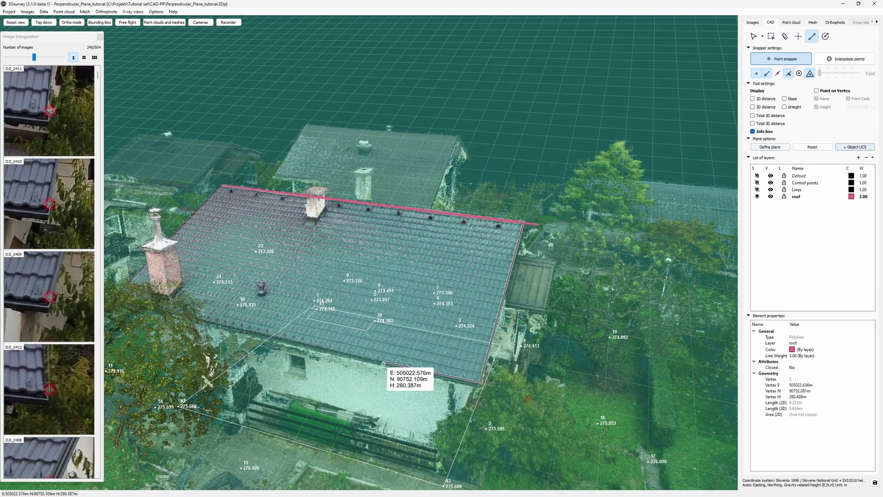
key("F8")
left_click_drag(171, 308, 461, 402)
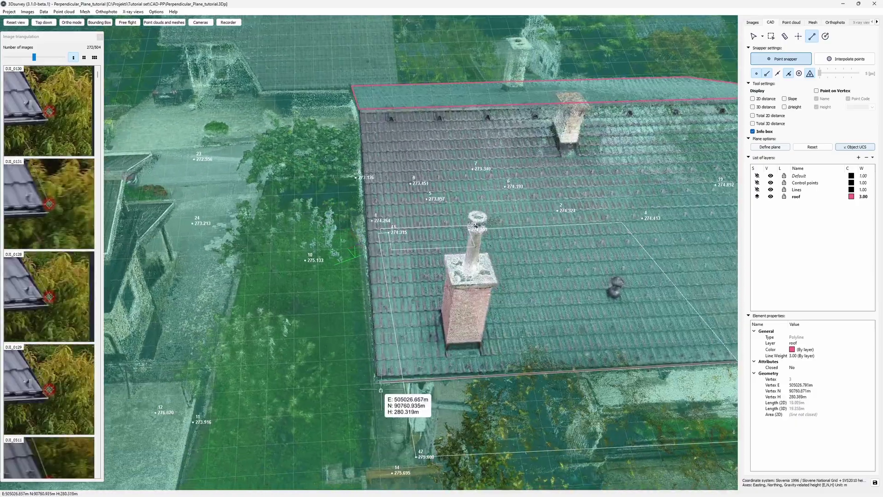
scroll(461, 329, "down", 3)
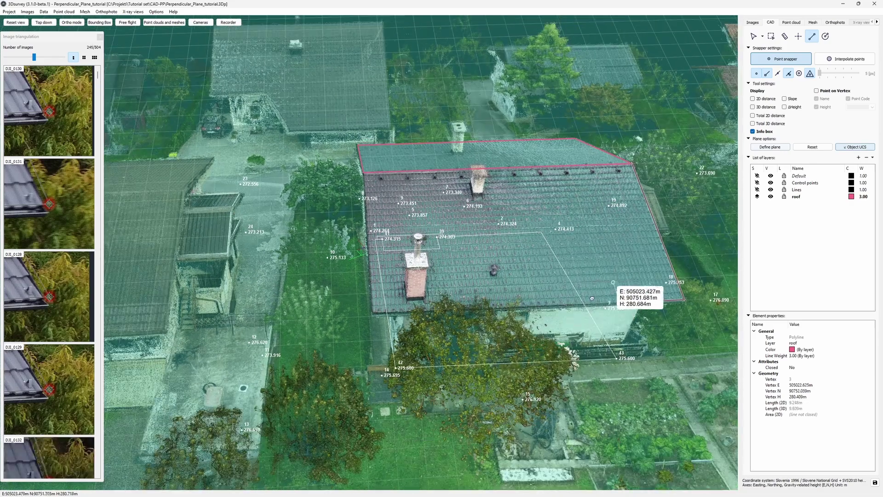
left_click_drag(592, 298, 593, 304)
right_click_drag(593, 304, 525, 290)
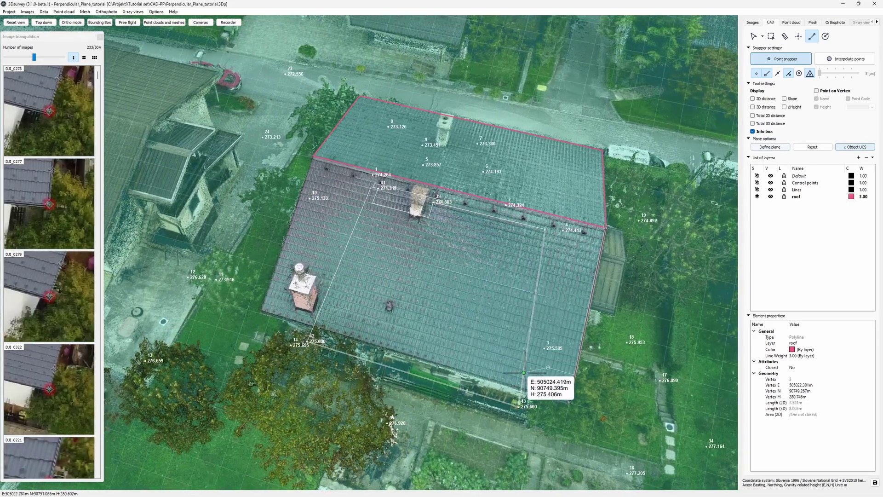
key("BackSpace")
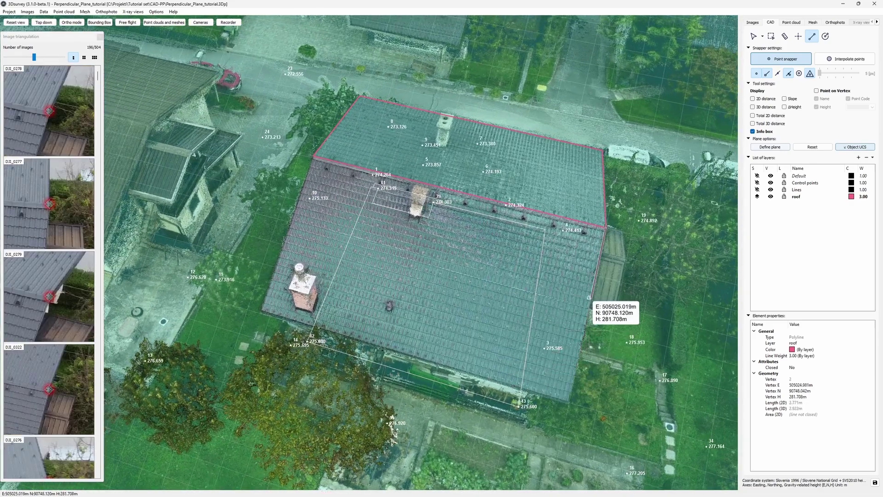
key("F8")
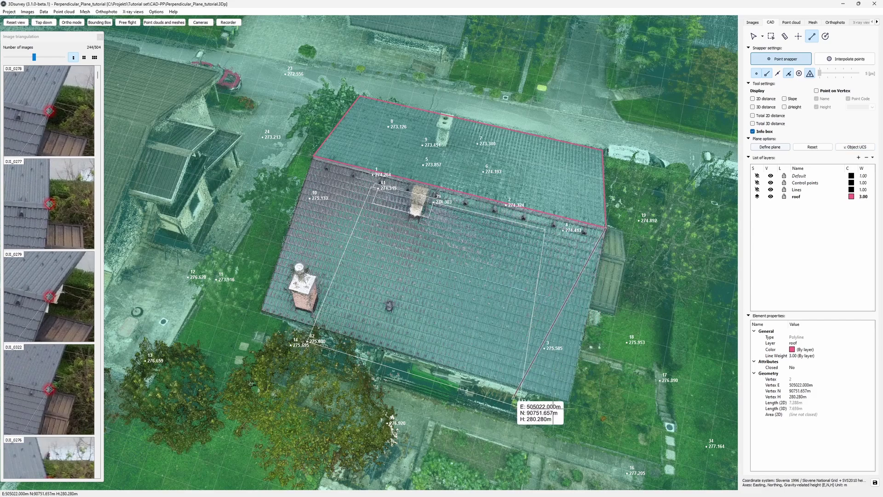
- Continue the polyline through both rear eave corners with Object UCS, end it at the other ridge end and finish it
scroll(518, 407, "up", 2)
left_click(547, 438)
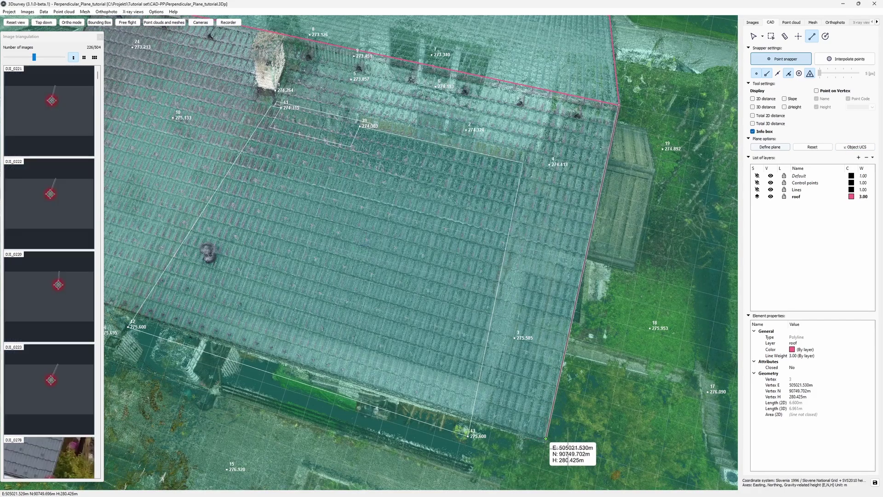
key("F8")
middle_click_drag(184, 299, 463, 432)
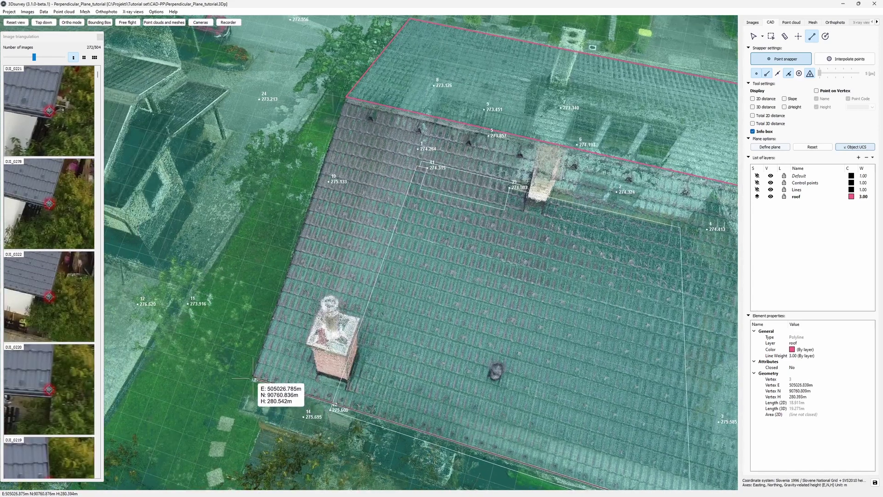
left_click(346, 97)
right_click(516, 195)
scroll(544, 254, "down", 3)
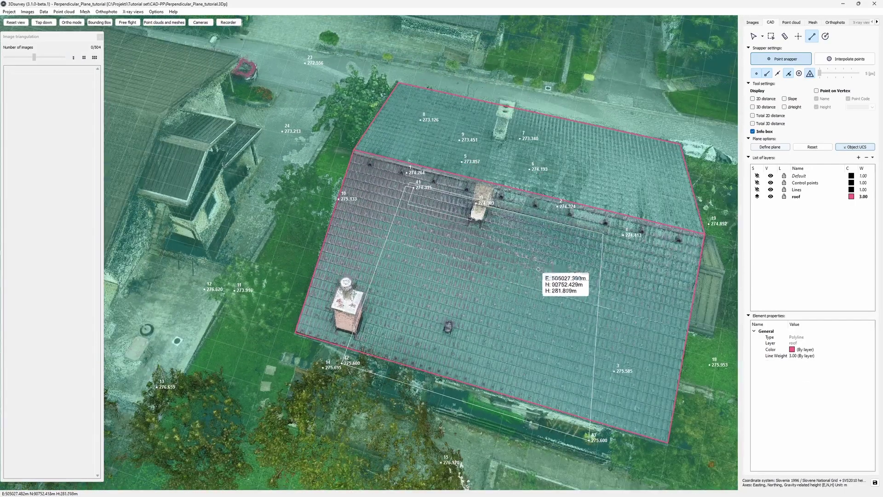
- Add a layer named Hedge, make it current and give it a green line colour and a line weight of 5.00
left_click_drag(535, 269, 430, 271)
scroll(449, 234, "down", 3)
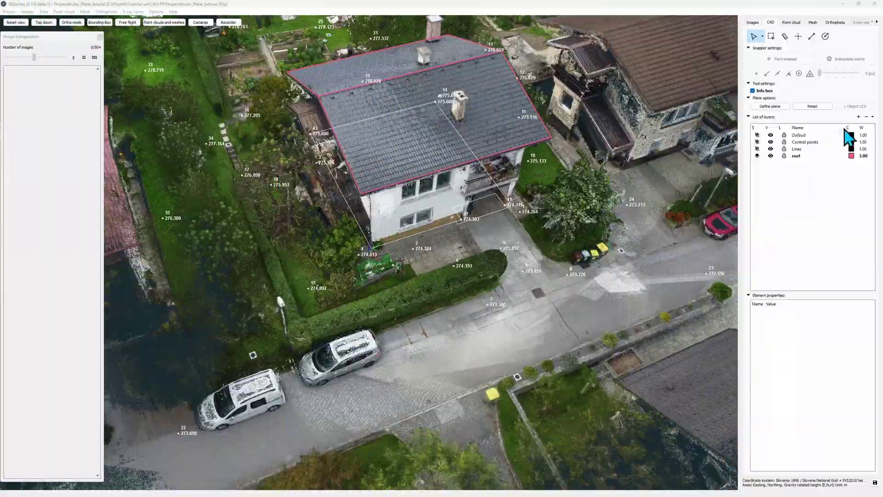
left_click(859, 117)
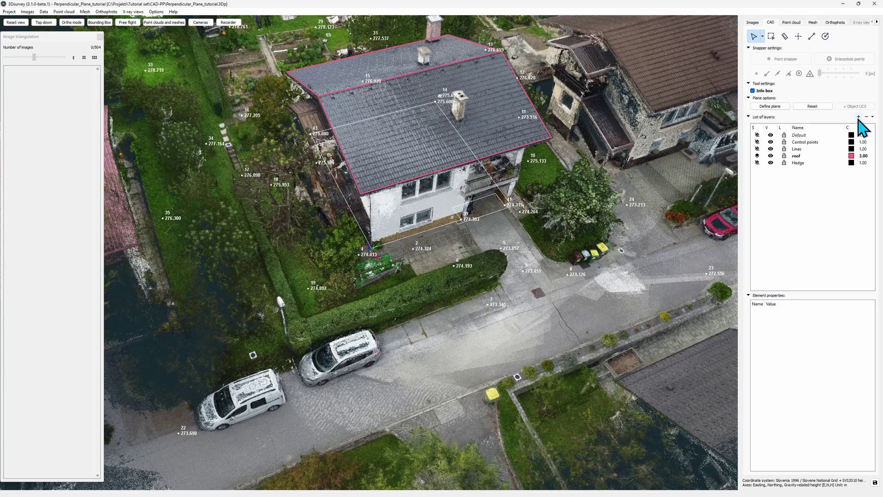
left_click(852, 163)
left_click(486, 313)
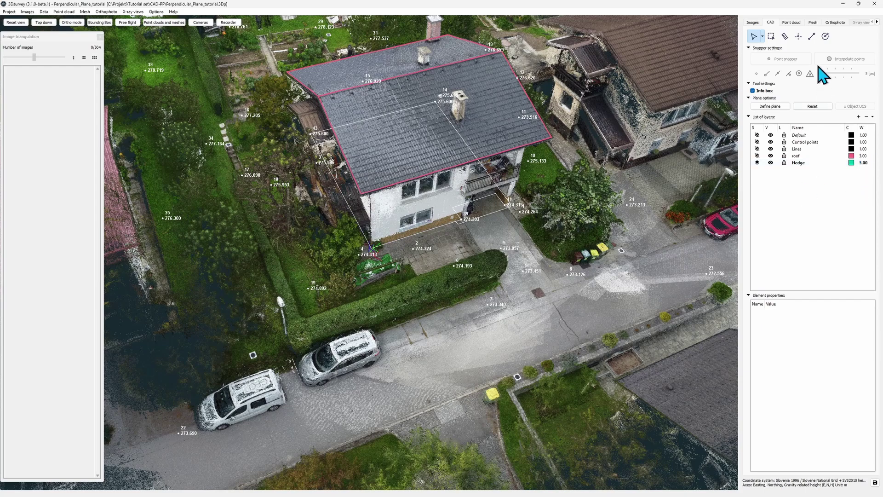
- Start a polyline on the Hedge layer to trace the hedge from its end beside the driveway
left_click(811, 36)
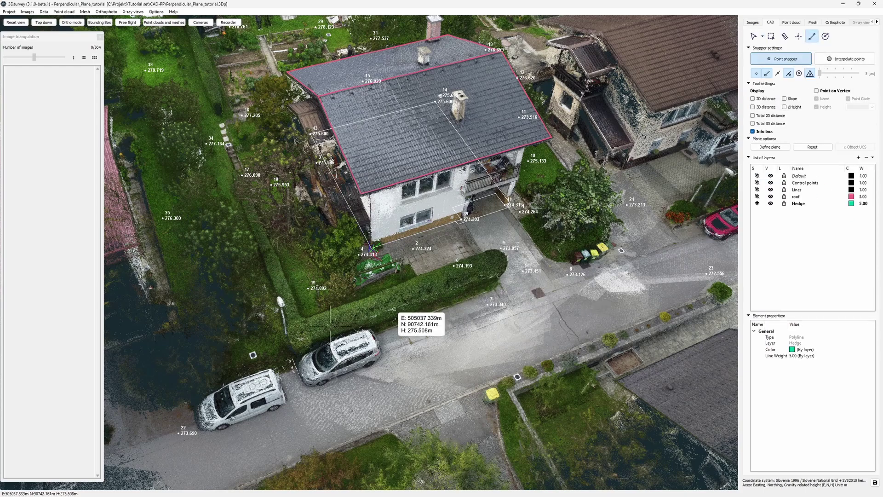
left_click_drag(491, 314, 447, 311)
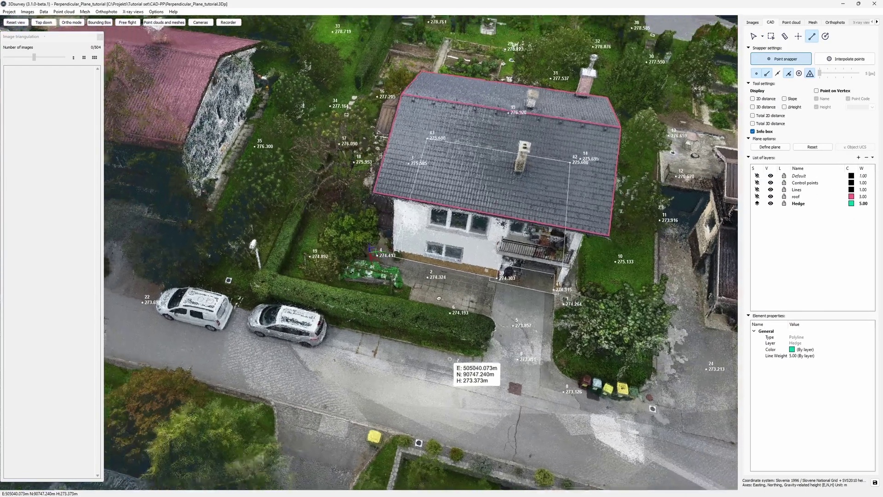
scroll(370, 251, "up", 5)
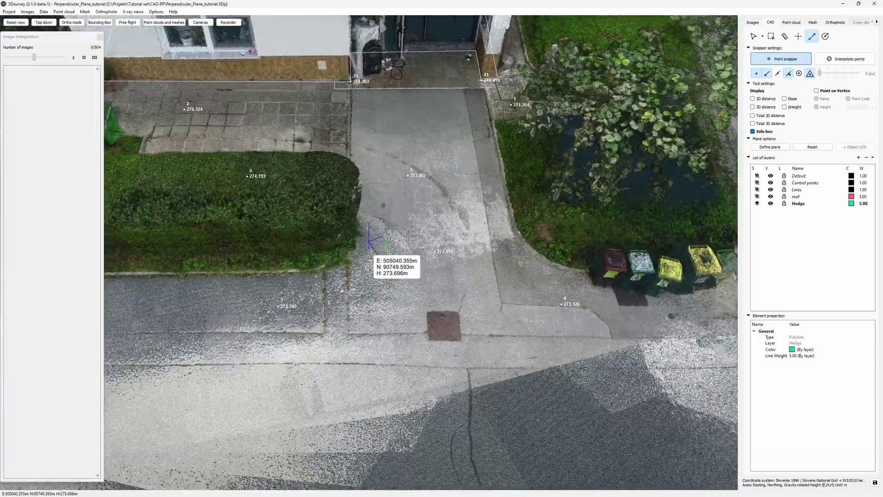
middle_click_drag(375, 237, 335, 186)
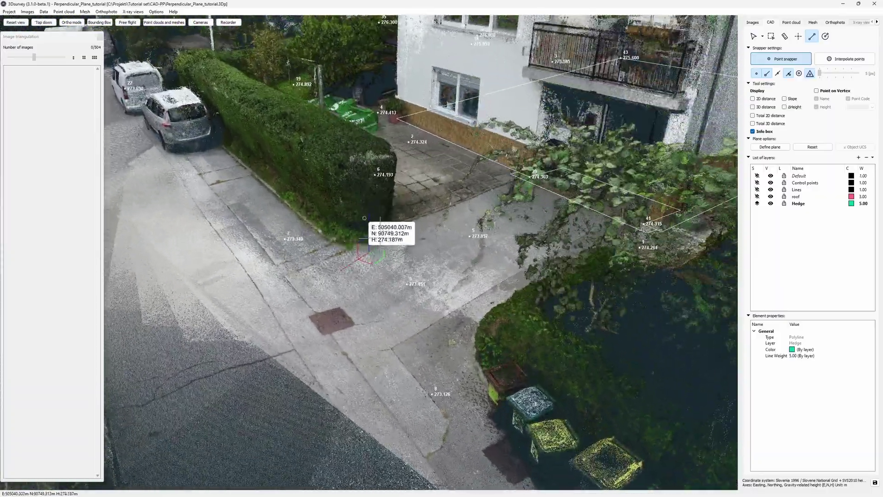
middle_click_drag(381, 240, 410, 229)
key("q")
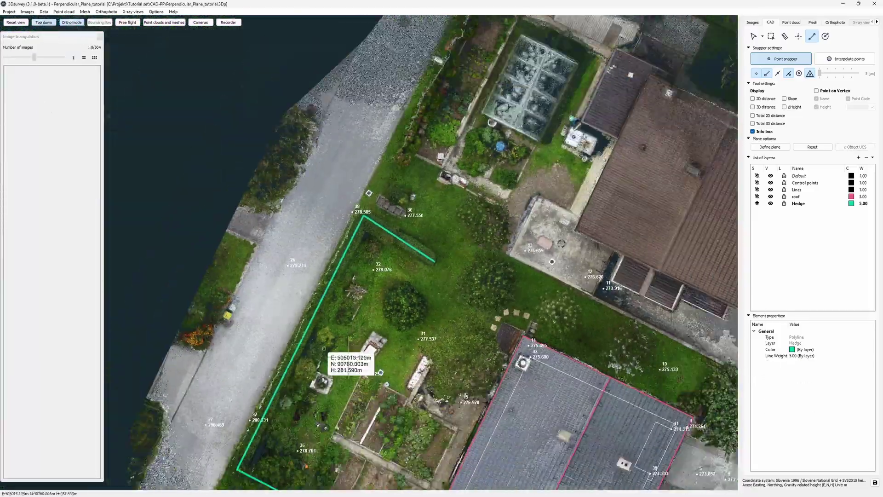
middle_click_drag(487, 467, 284, 253)
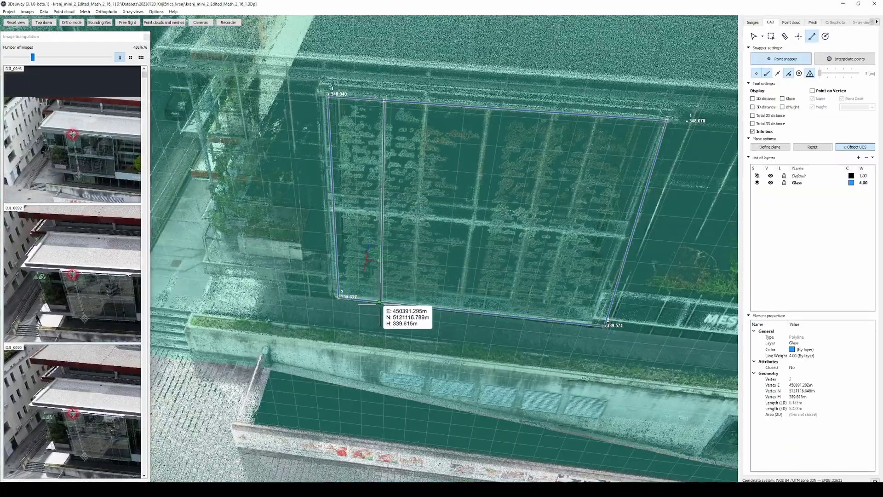
- Finish the polyline along the first vertical mullion of the glass facade and draw another along the second mullion on the Glass layer
left_click(381, 302)
right_click(381, 303)
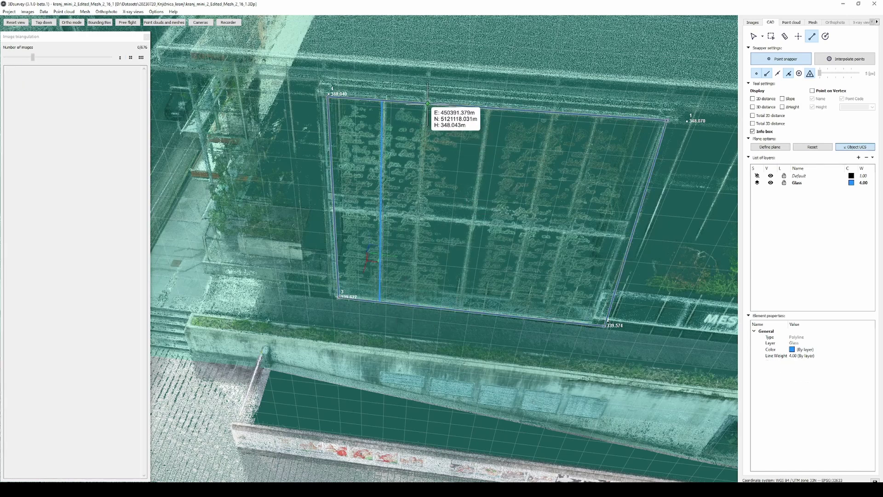
left_click(427, 125)
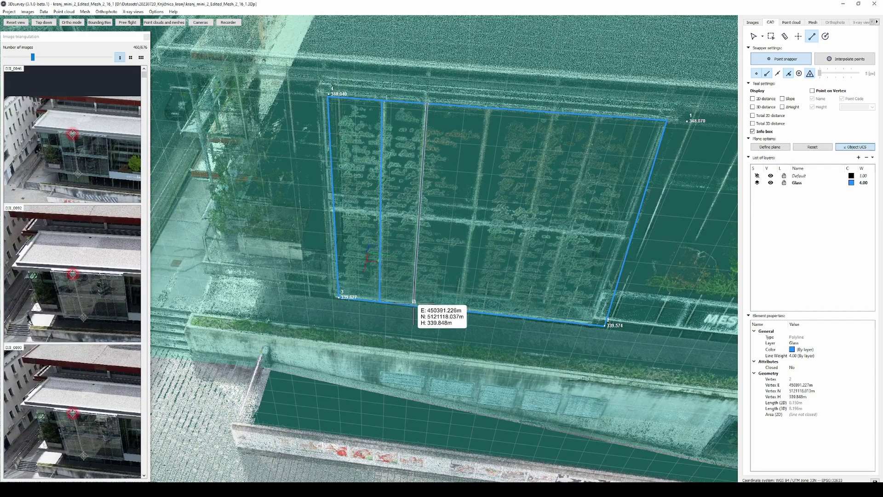
left_click(409, 303)
right_click(412, 302)
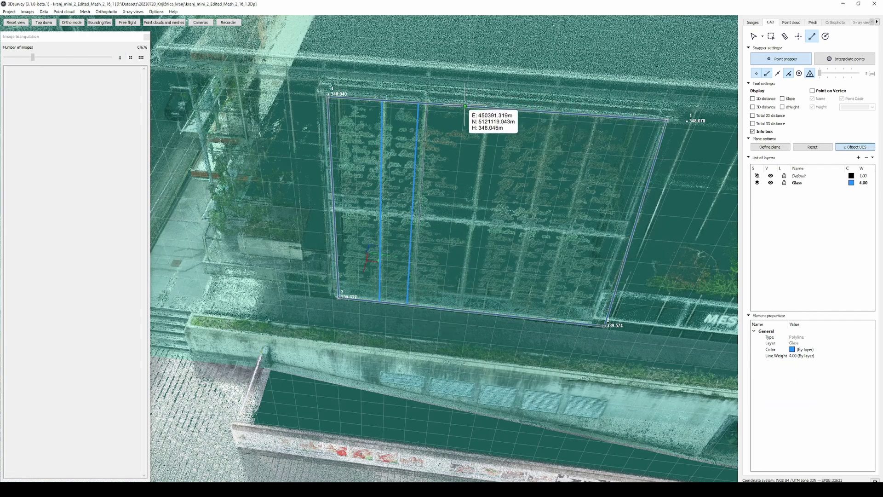